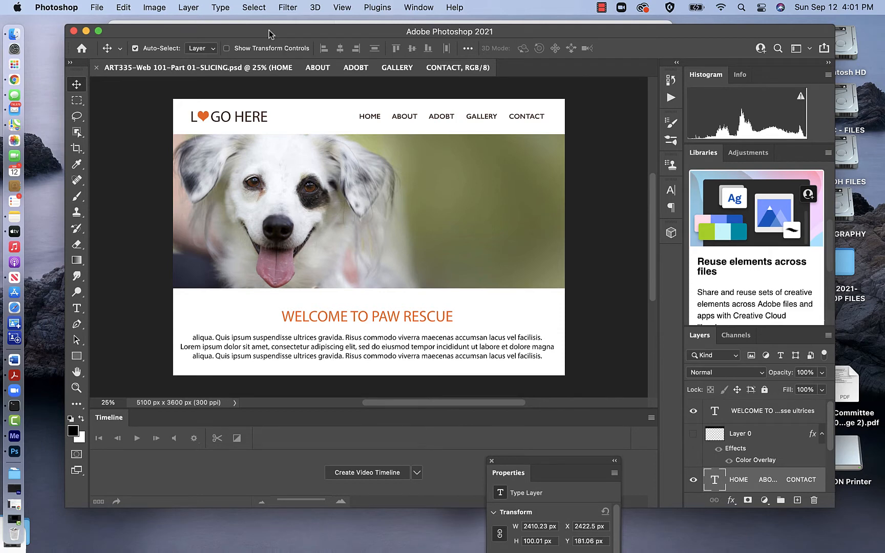
Close the Slicing Demo folder window and move its folder to a clear spot on the desktop.
drag(269, 34, 268, 35)
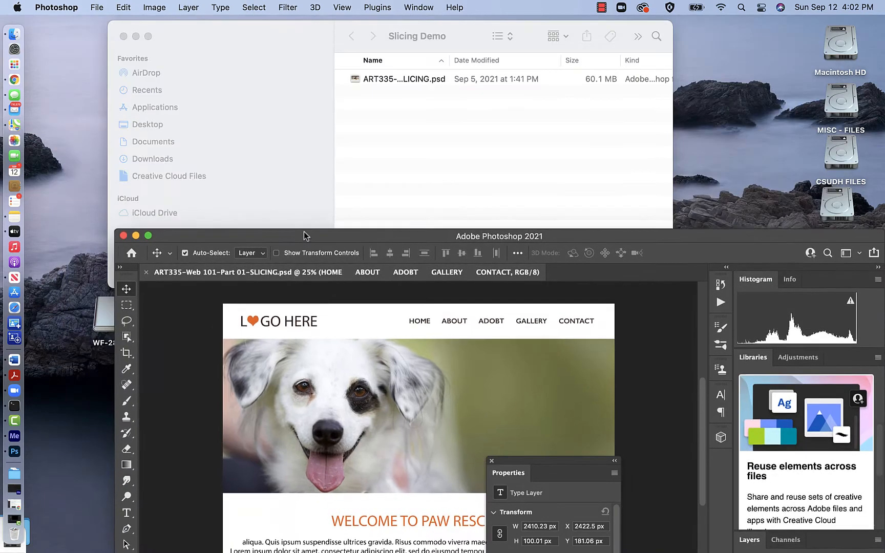
drag(254, 29, 305, 231)
click(189, 45)
click(124, 36)
drag(220, 95, 341, 69)
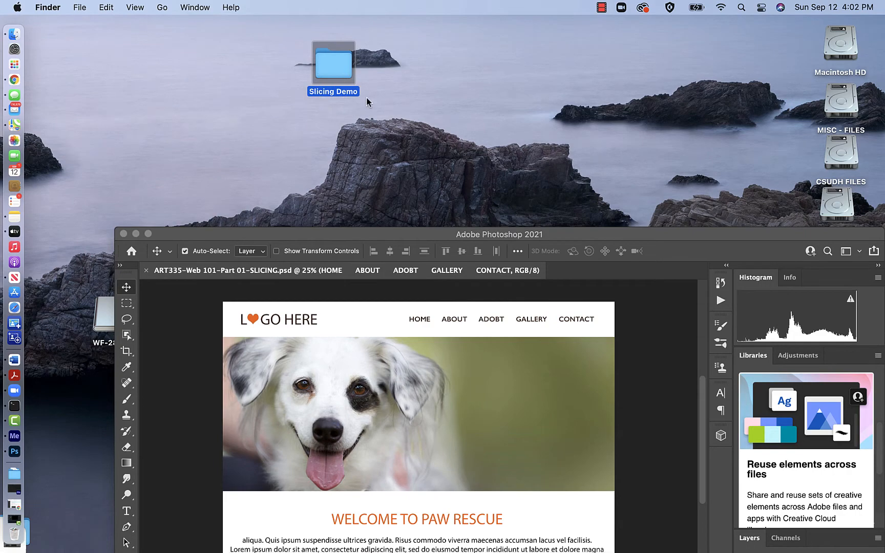
Rename the Slicing Demo desktop folder as "Week04- Slicing Exercise".
drag(334, 236, 271, 124)
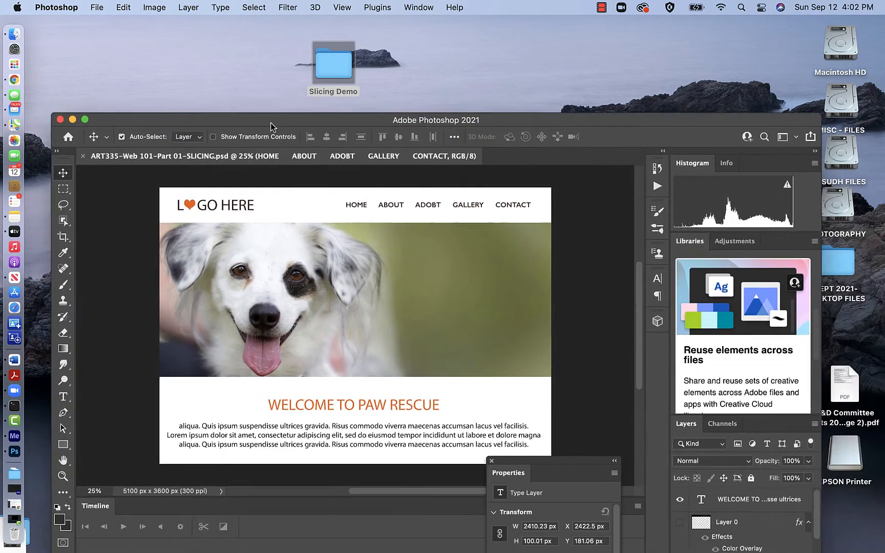
click(332, 91)
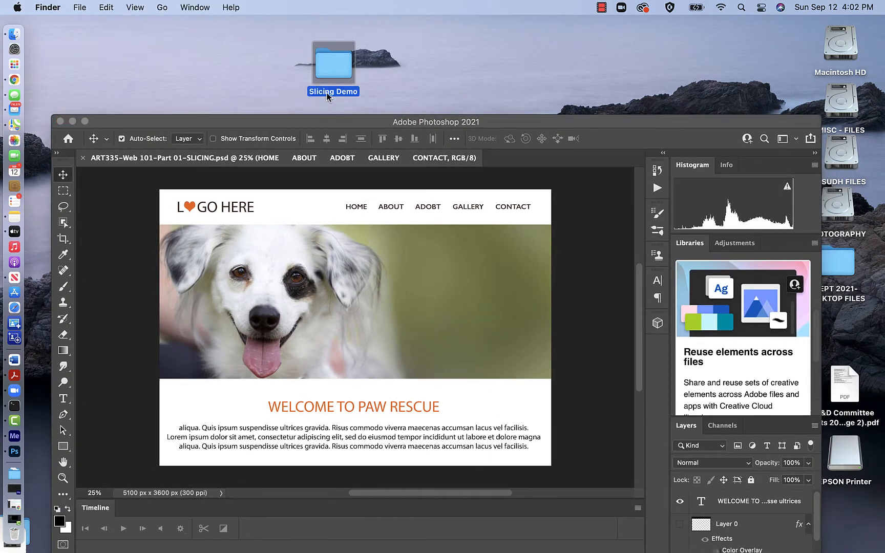
click(346, 89)
text(Week04- Slicing Exercise)
key(Return)
click(279, 56)
Inside the Week04- Slicing Exercise folder, create a subfolder named "PSD Files" and move the slicing PSD into it.
click(328, 66)
double_click(328, 66)
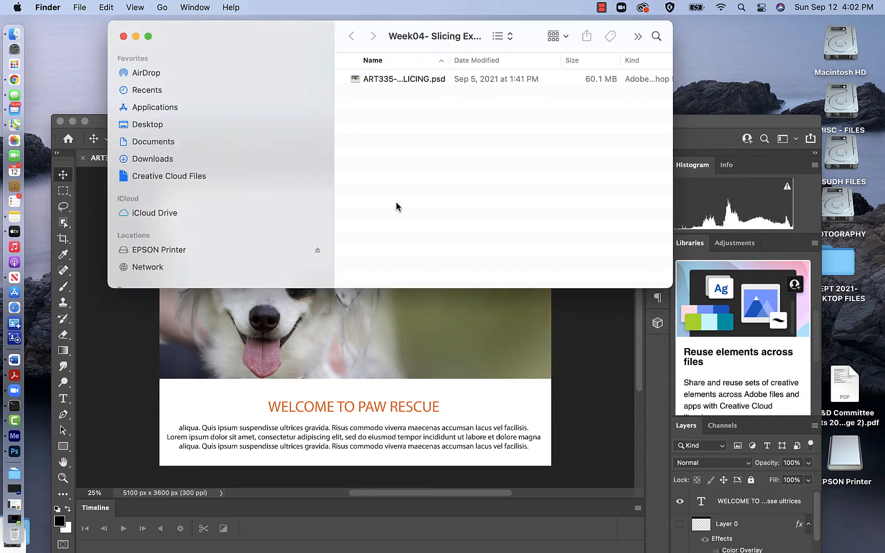
key(super+shift+n)
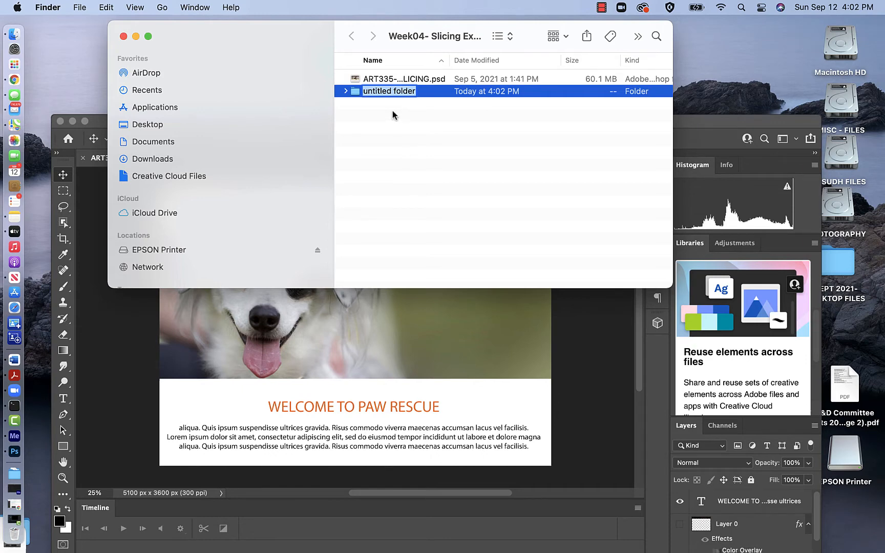
text(PSD Files)
key(Return)
click(399, 127)
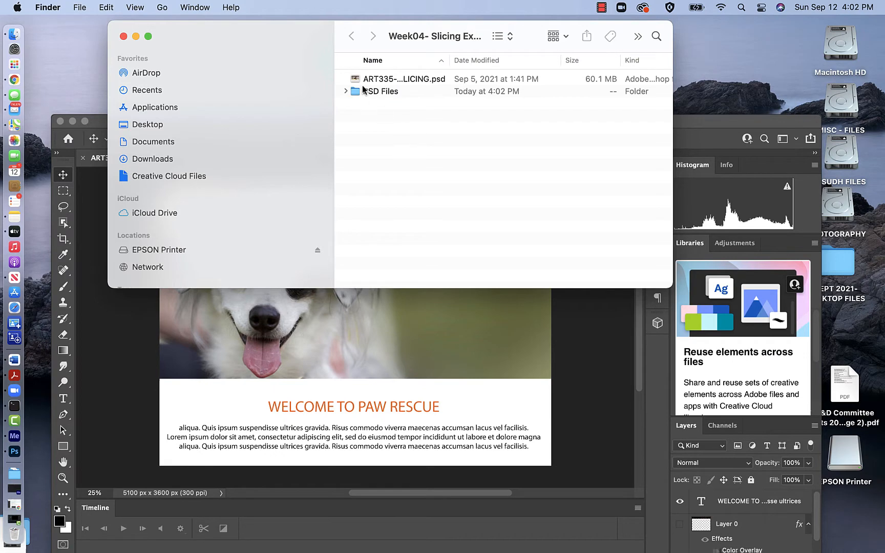
drag(358, 79, 367, 92)
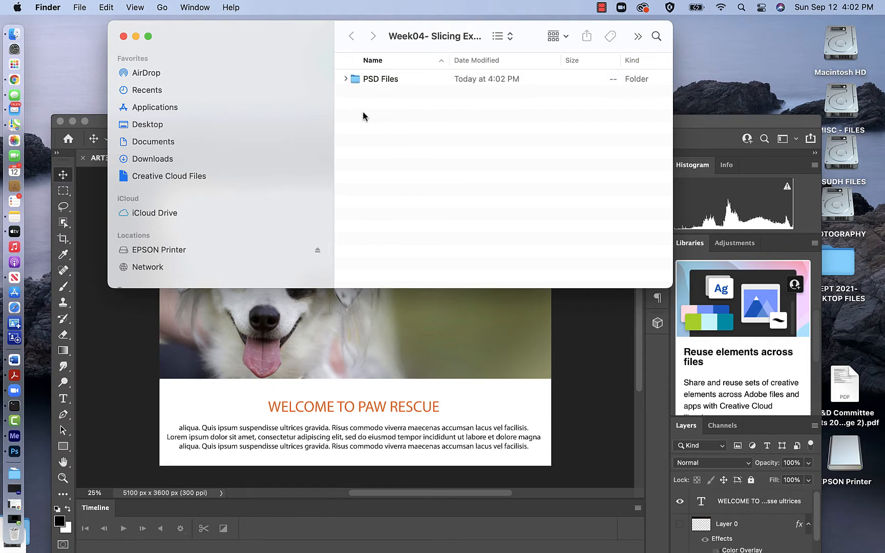
Shift the folder window aside, switch back to Photoshop and display the rulers around the web page document.
drag(185, 39, 327, 35)
drag(204, 127, 241, 47)
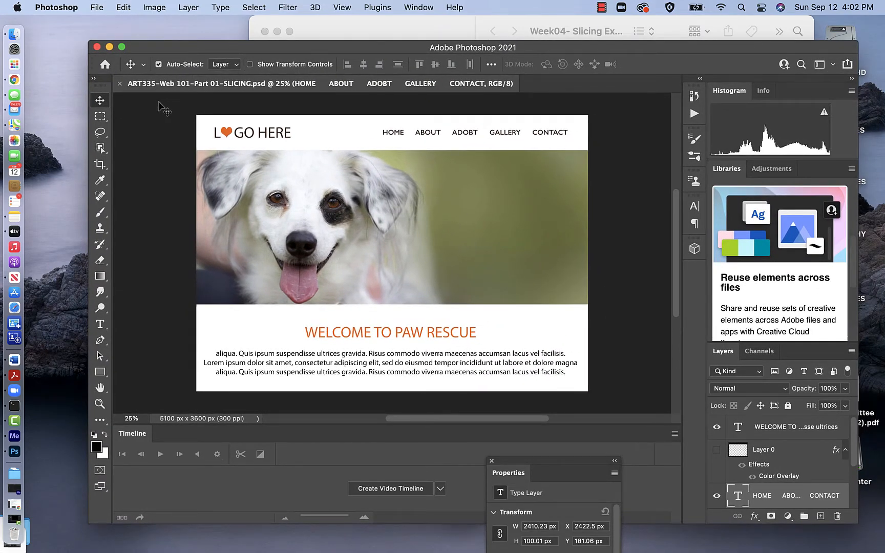
key(super+r)
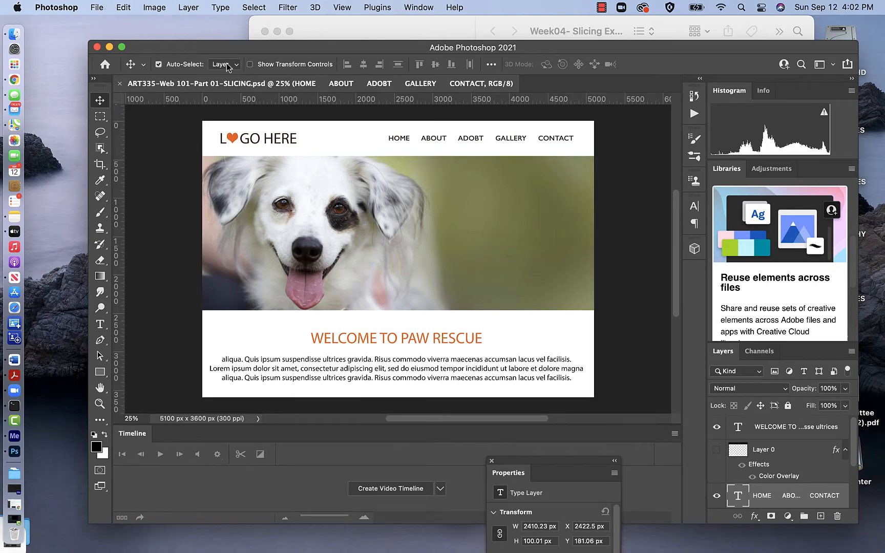
drag(230, 48, 212, 19)
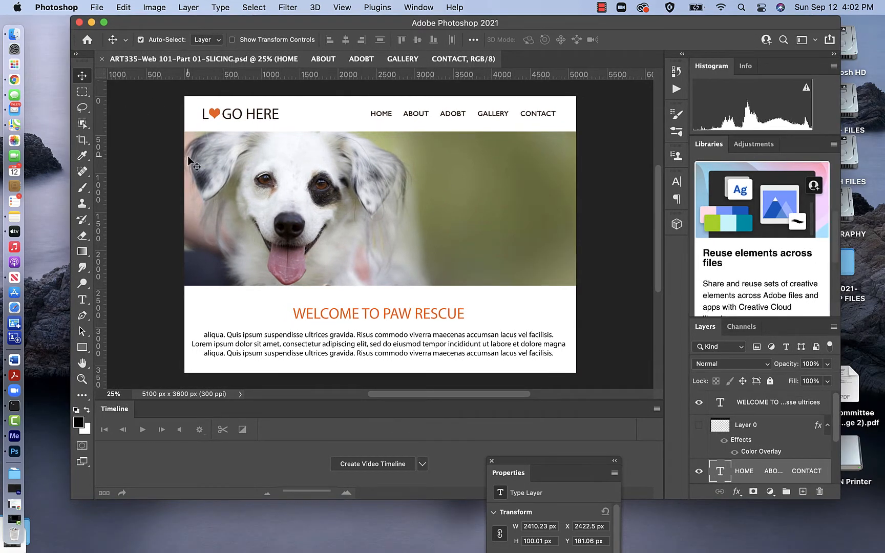
Display the grid over the web page layout.
click(412, 7)
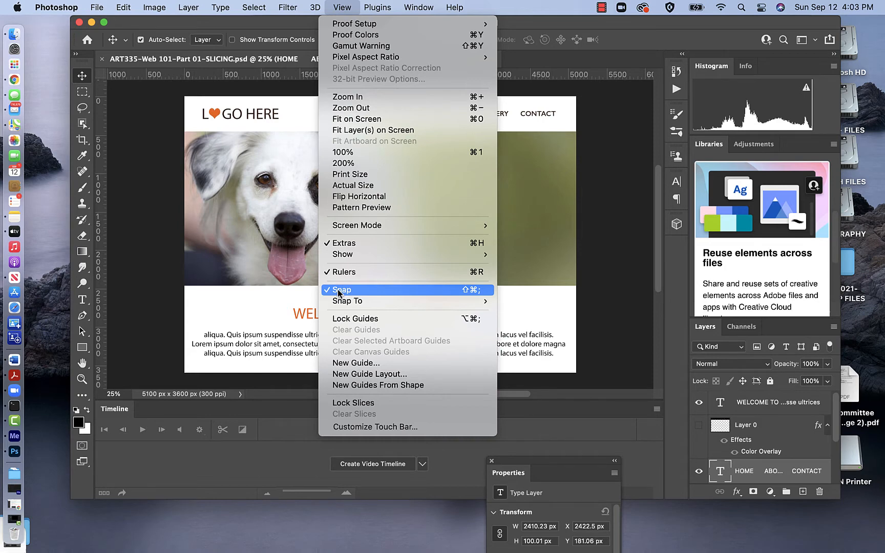
mouse_move(350, 255)
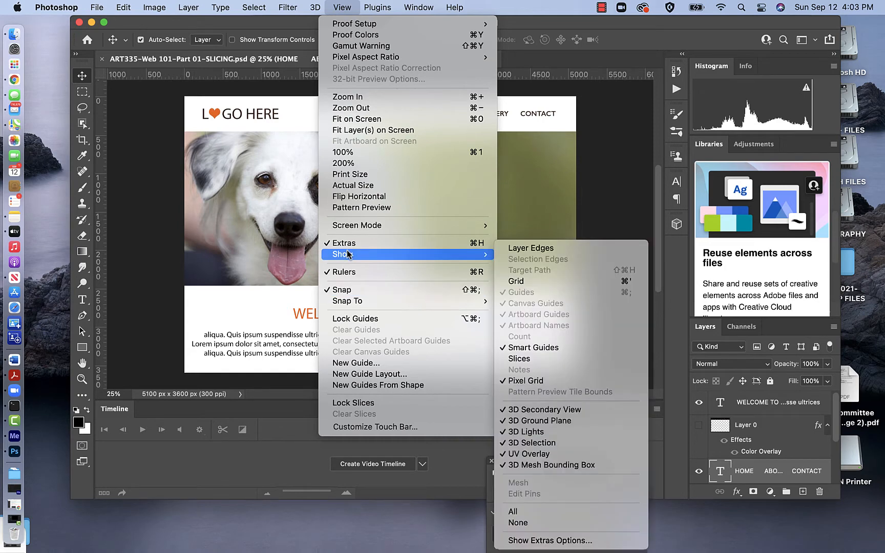
click(509, 281)
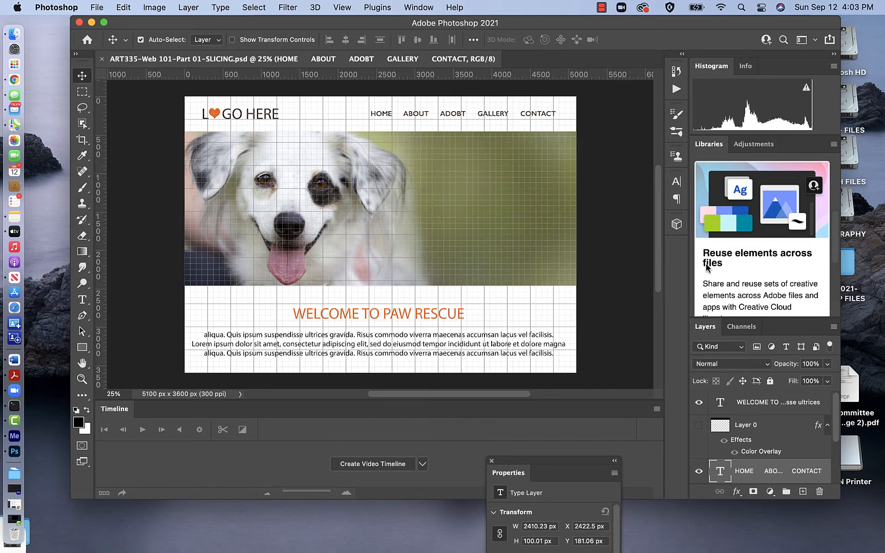
Regroup the panels so that Layers is docked together with Adjustments and Libraries, above Channels.
drag(707, 144, 807, 146)
drag(703, 330, 697, 150)
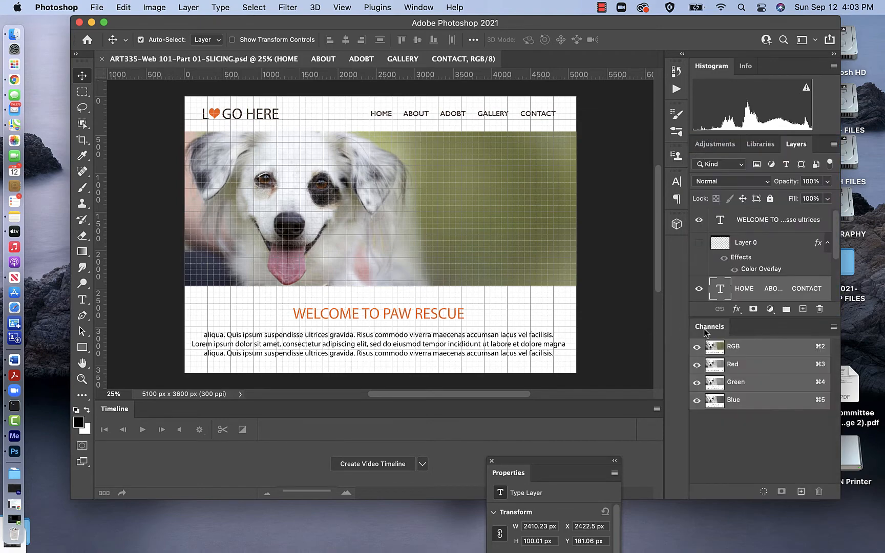
Examine the layer stack, including the logo group's contents, checking the heart layer by toggling its visibility.
click(700, 244)
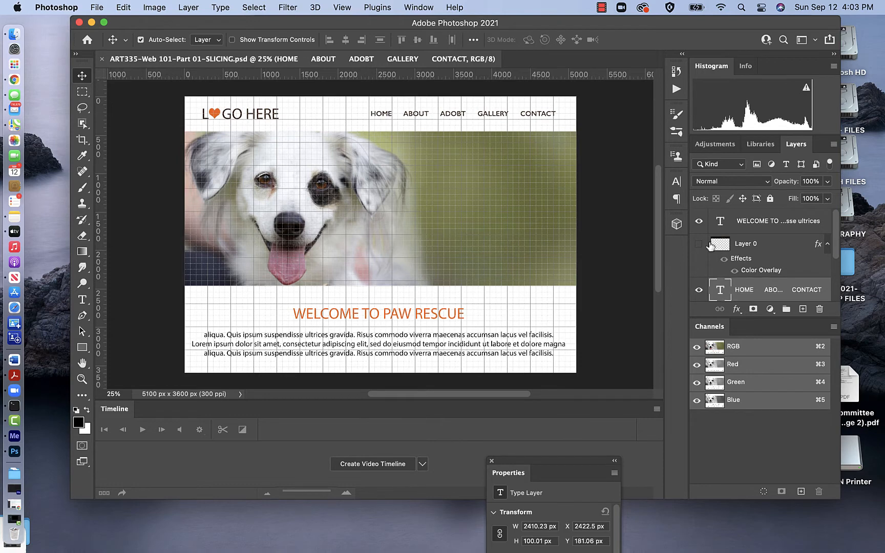
scroll(710, 246, down, 3)
click(699, 233)
click(713, 233)
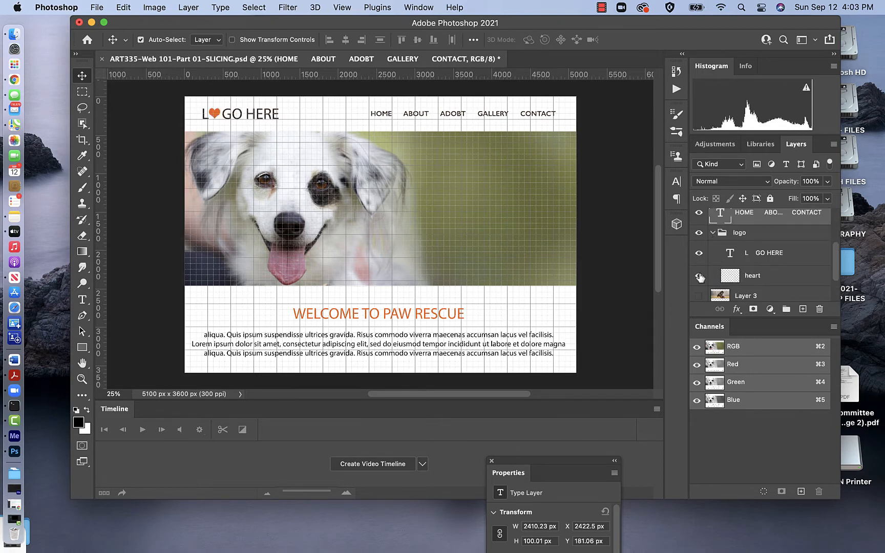
click(698, 276)
click(698, 276)
click(713, 233)
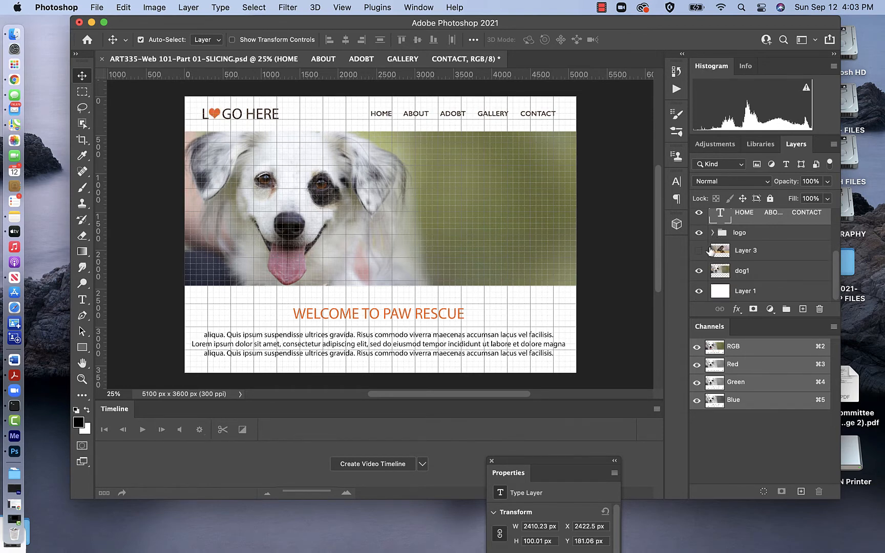
Make Layer 3 visible and group it with the dog1 layer in a group named "photos".
click(716, 252)
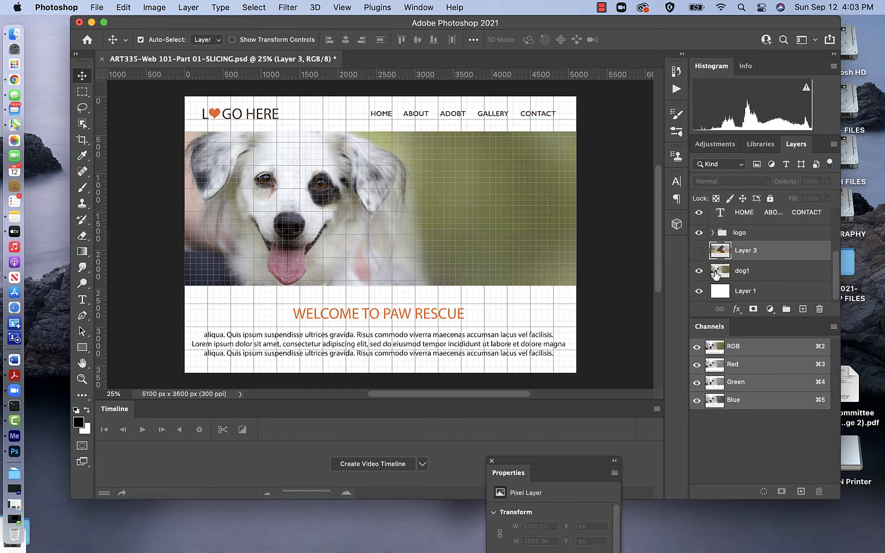
click(699, 251)
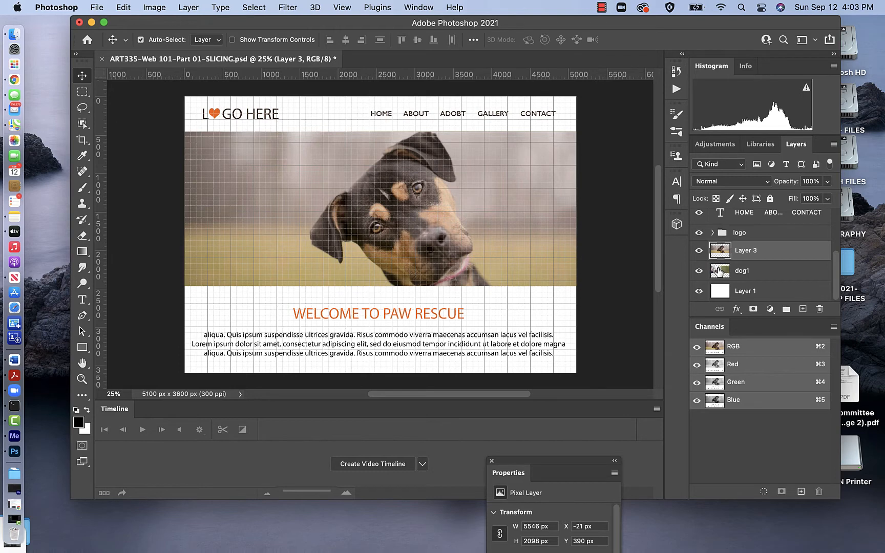
shift+click(719, 272)
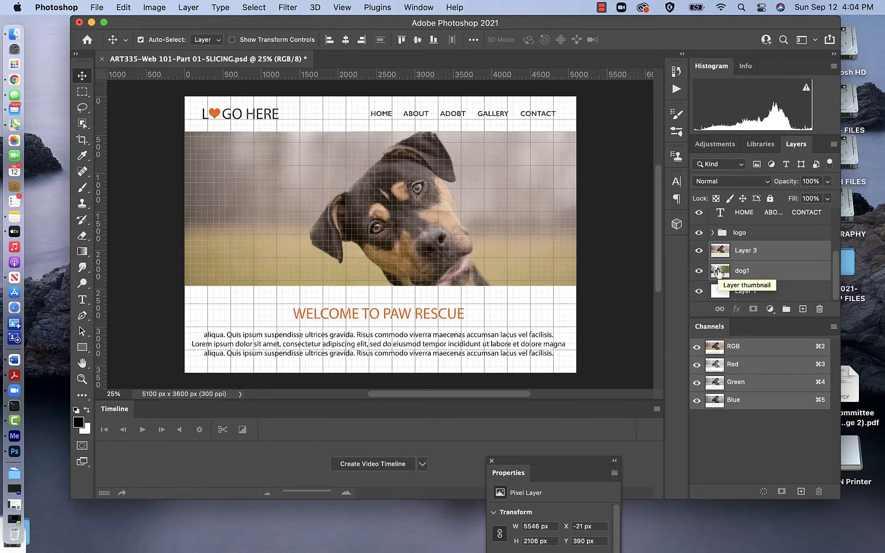
key(super)
key(super+g)
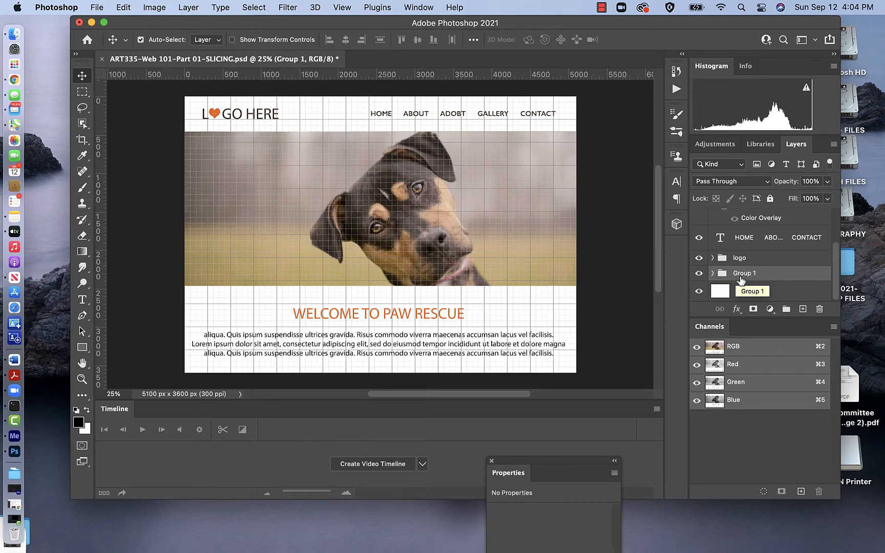
double_click(741, 274)
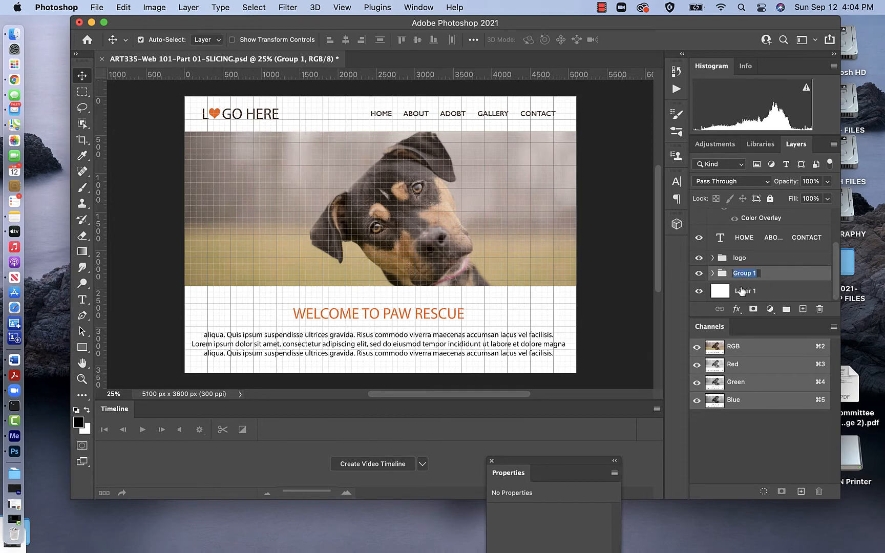
text(photos)
key(Return)
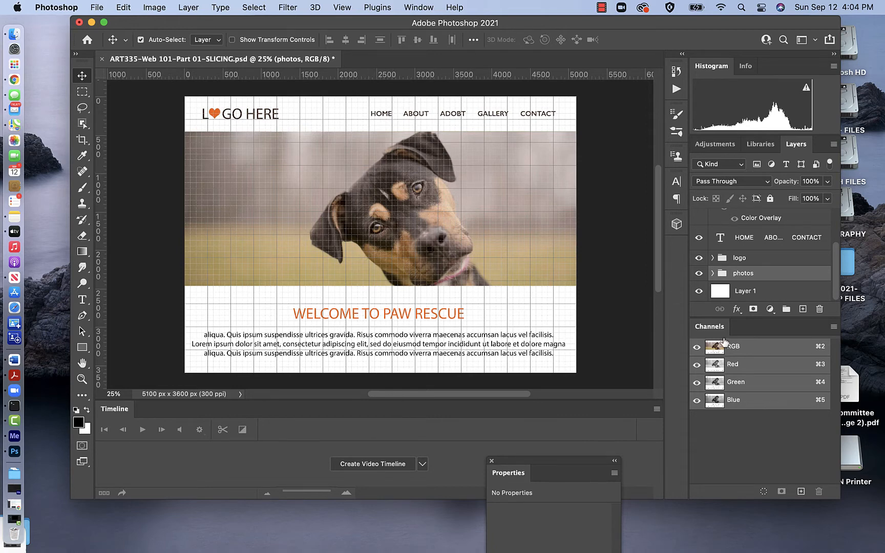
Turn off Auto-Select for the Move tool and try moving the selected navigation menu text layer in the header.
scroll(718, 281, up, 2)
click(719, 279)
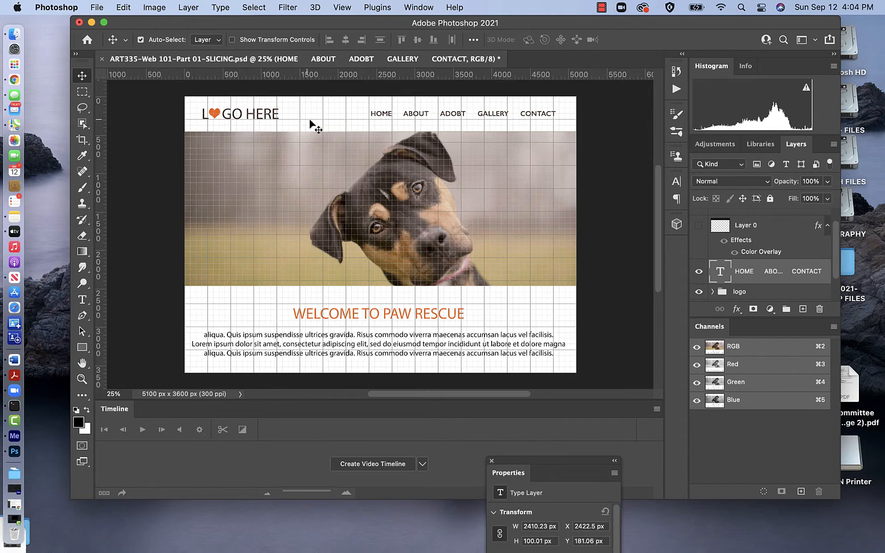
click(424, 117)
drag(423, 117, 424, 120)
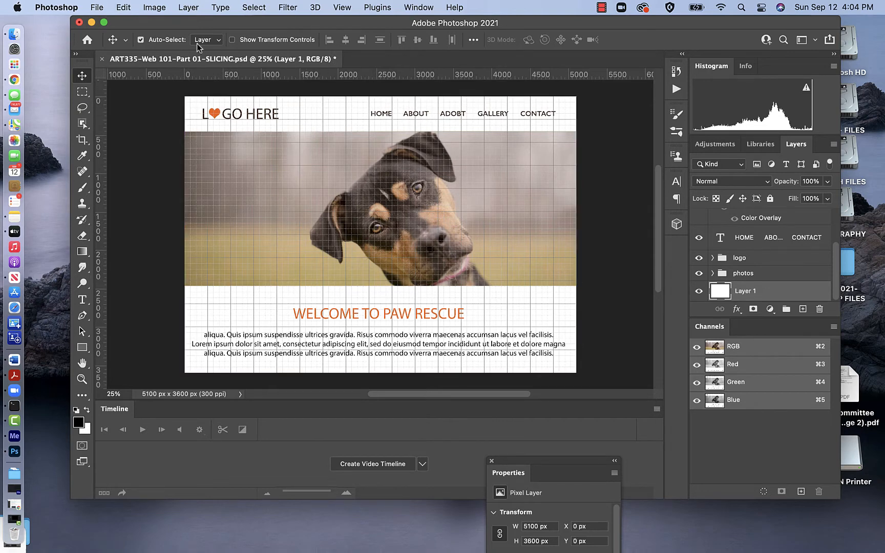
click(771, 245)
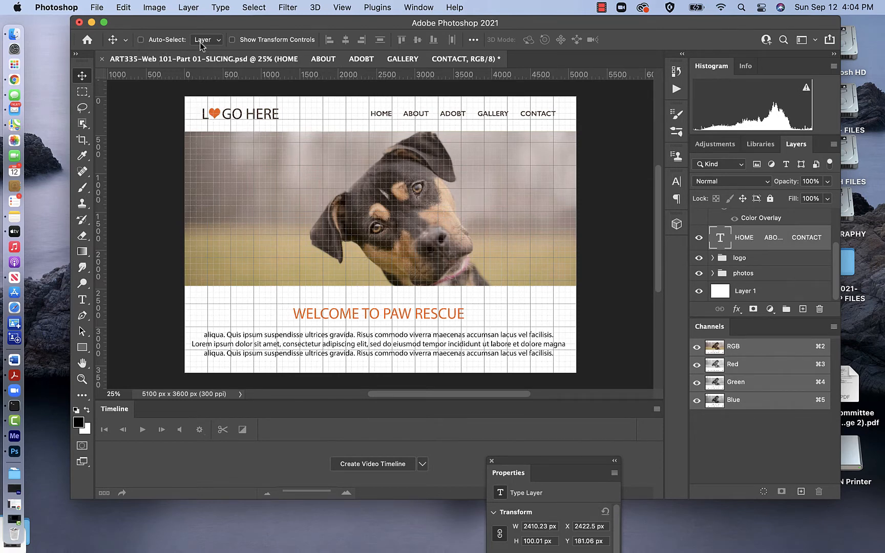
drag(444, 114, 446, 117)
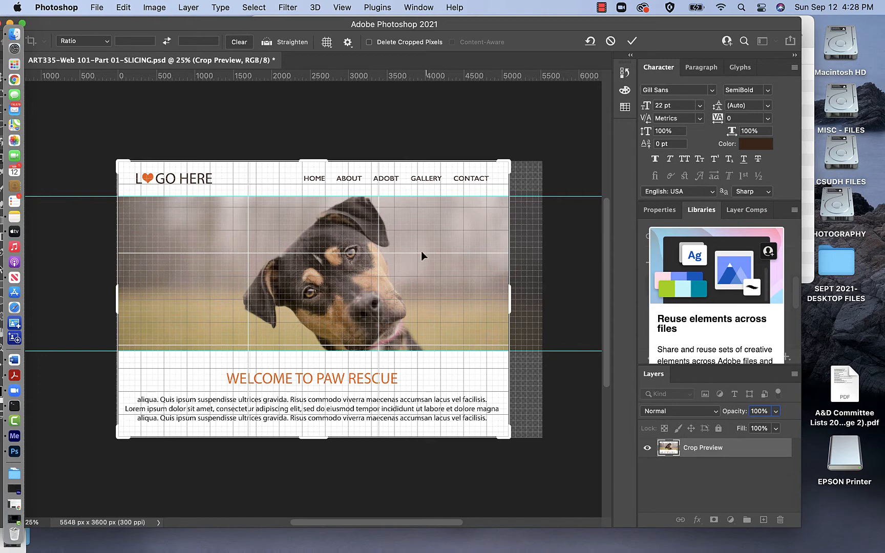
drag(298, 26, 339, 13)
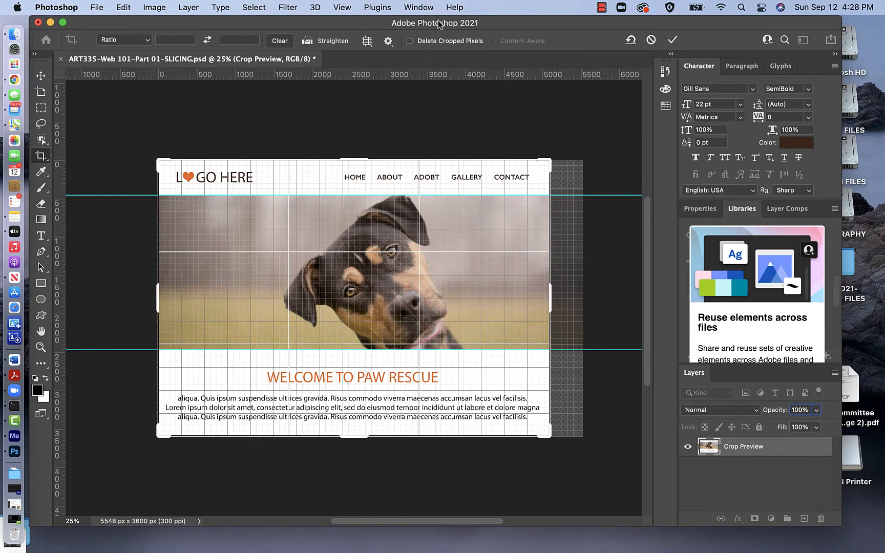
click(418, 7)
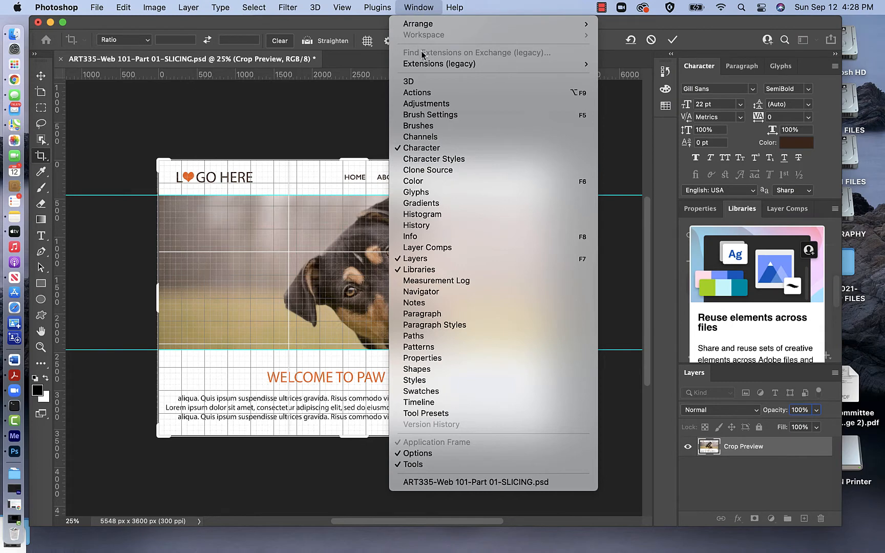
click(229, 80)
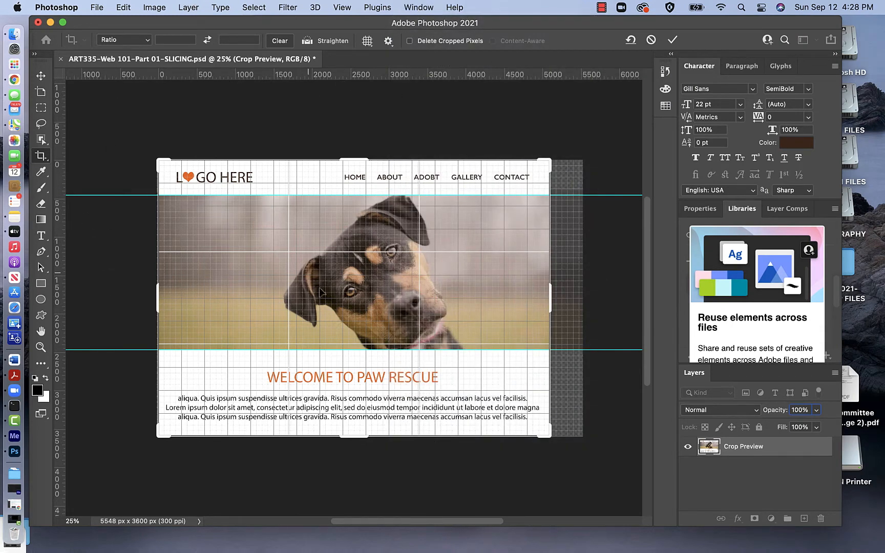
Turn off the grid and hide all extras, including the guides, choosing the Hide Extras behaviour.
click(340, 9)
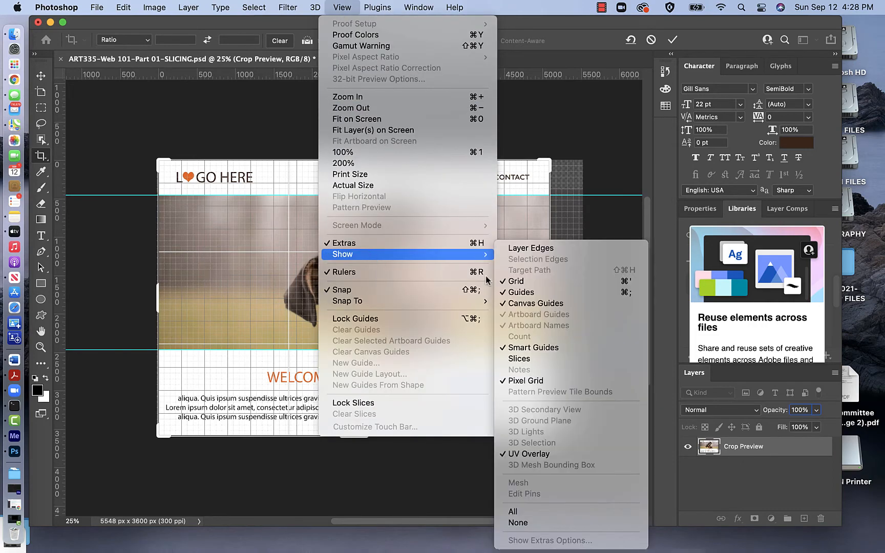
click(546, 282)
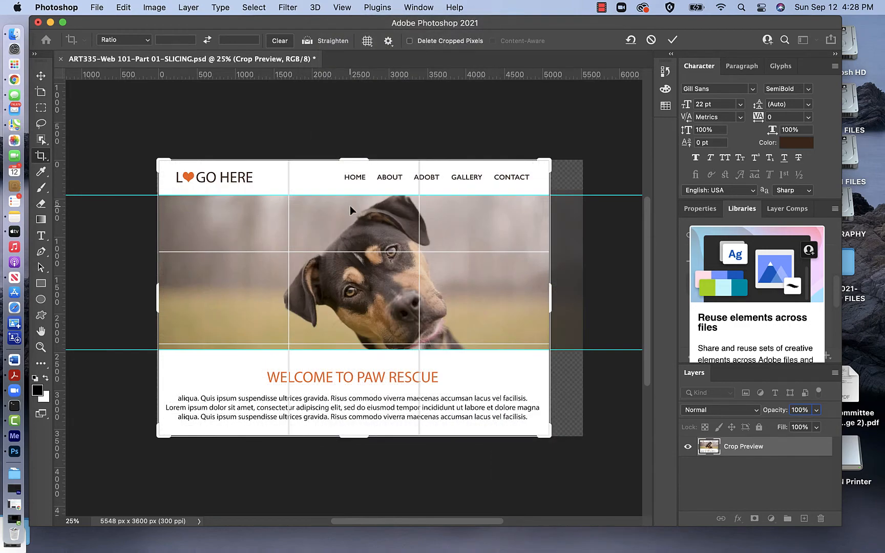
key(super)
key(super+h)
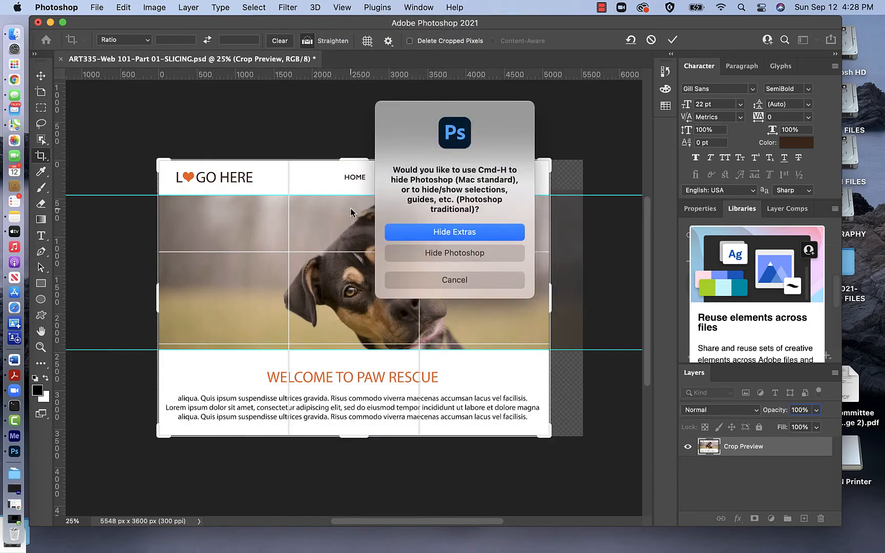
click(433, 234)
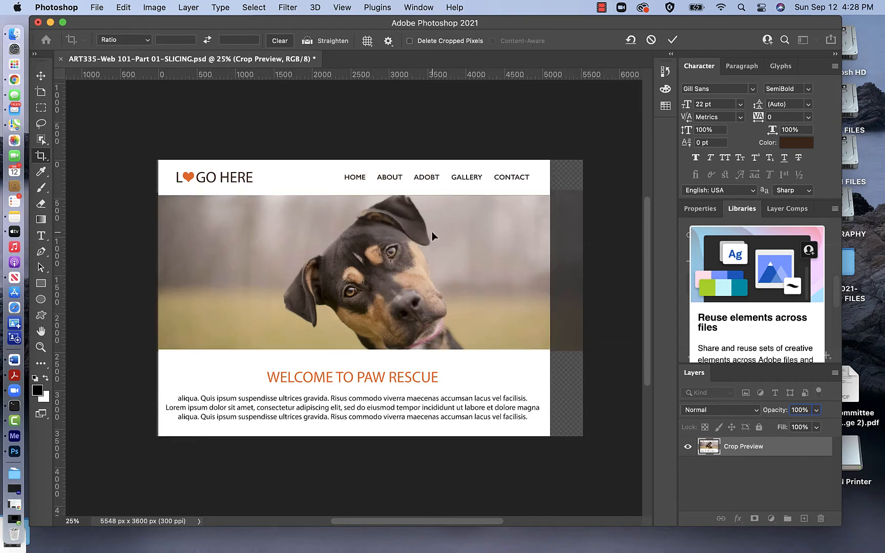
Toggle the extras on and off again to compare the page with and without its guides.
key(super+h)
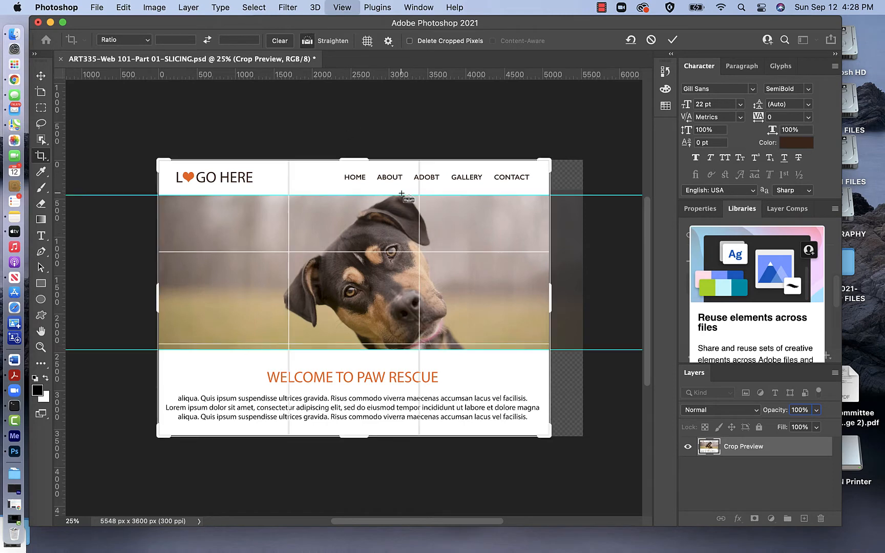
key(super+h)
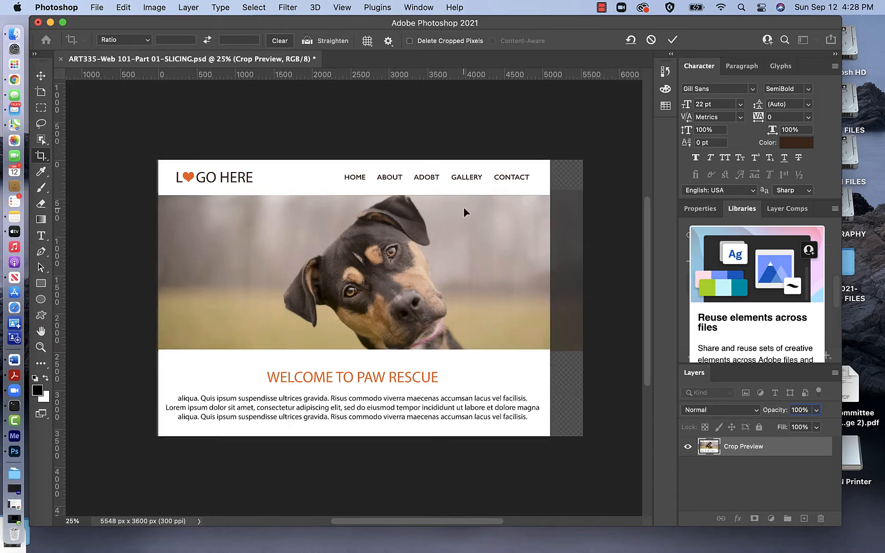
scroll(263, 179, right, 2)
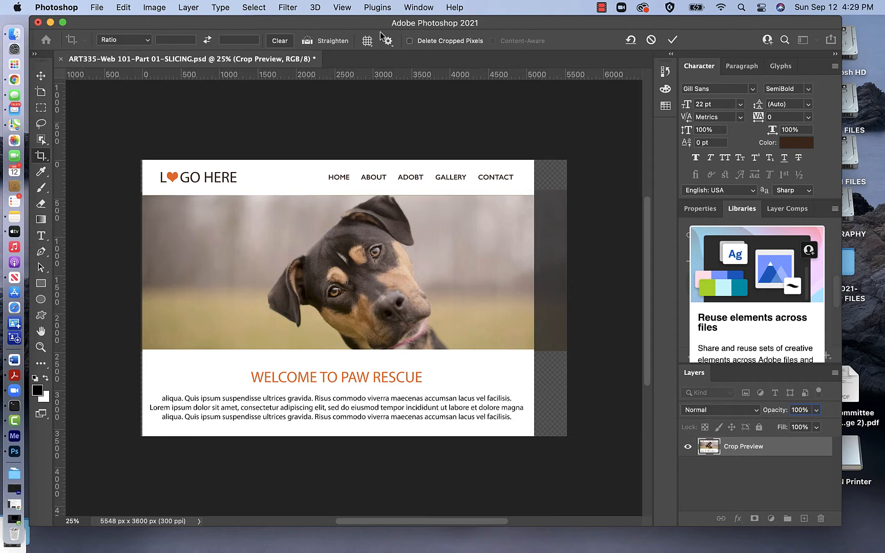
click(419, 7)
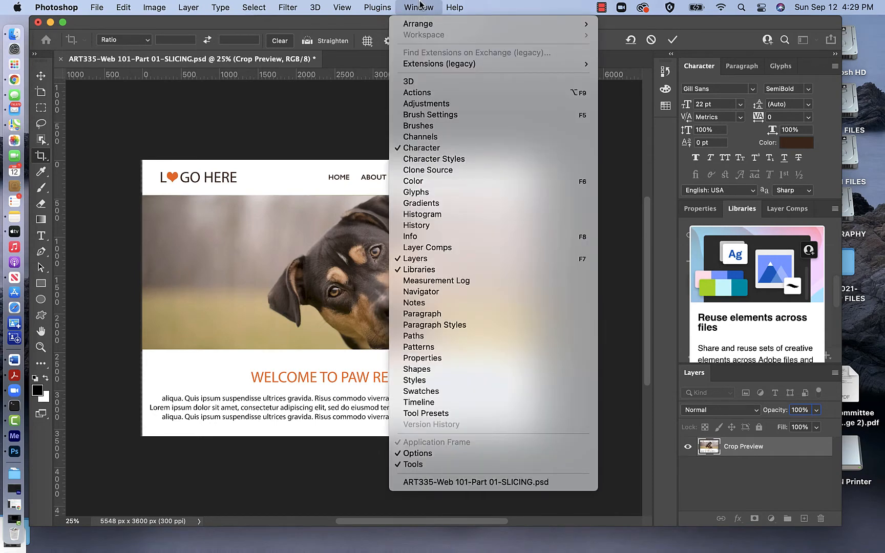
mouse_move(421, 25)
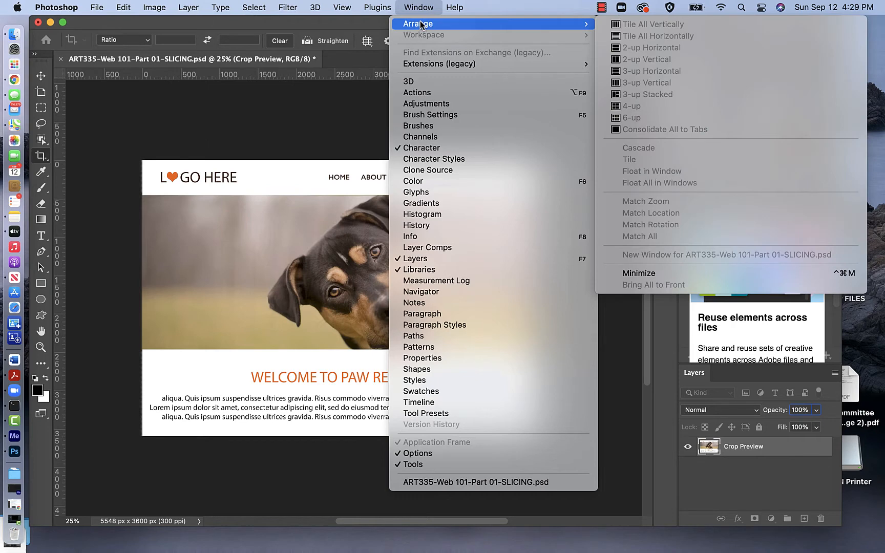
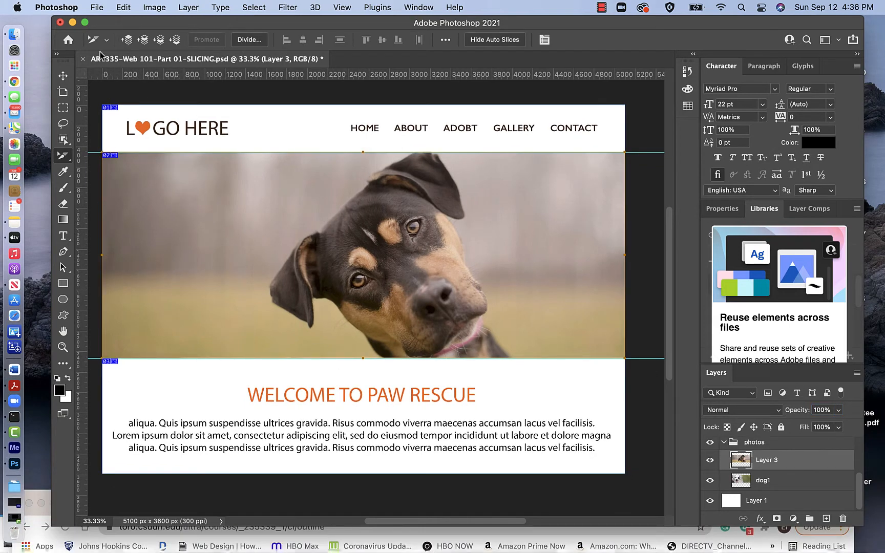
Open Save for Web (Legacy) and preview the original page fitted to the view.
click(97, 8)
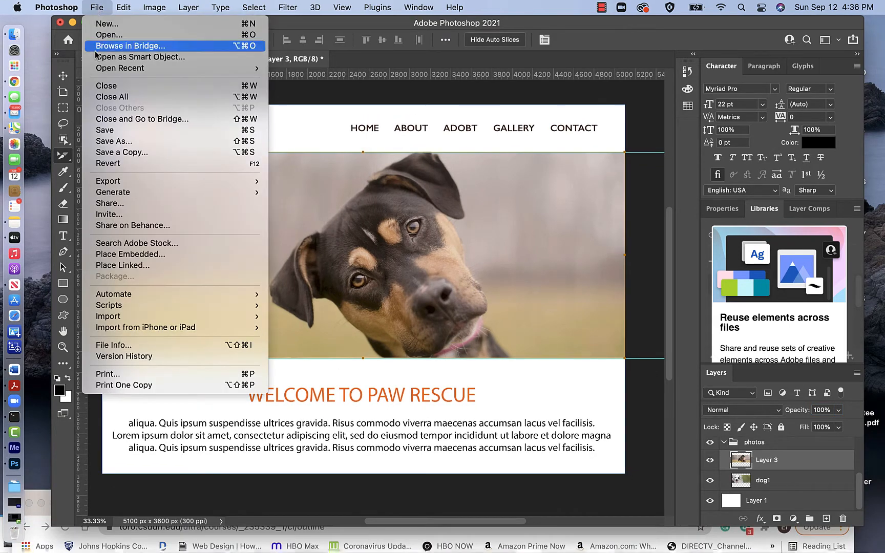
mouse_move(118, 182)
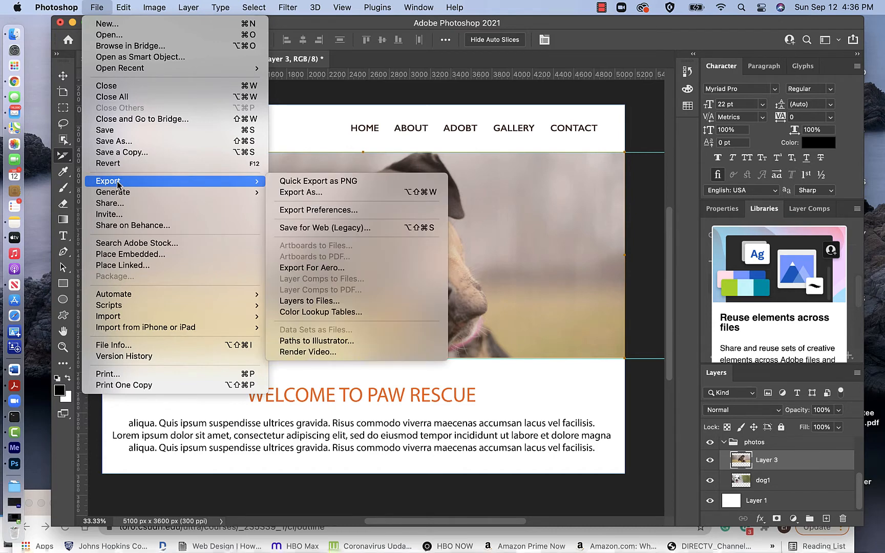
click(295, 231)
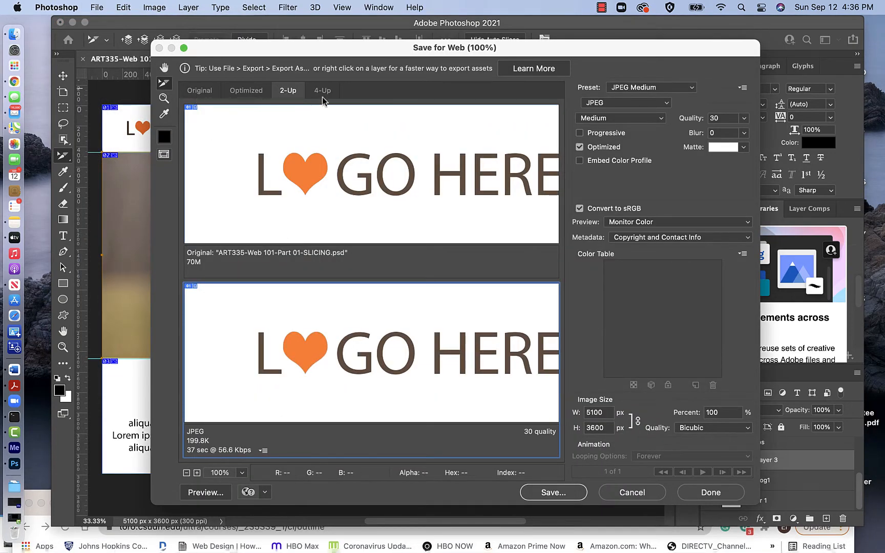
click(199, 92)
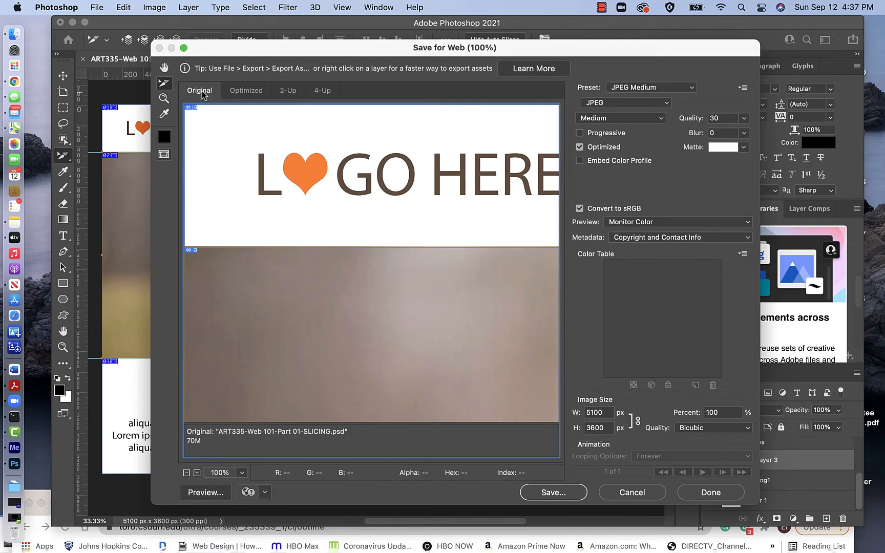
scroll(311, 333, down, 10)
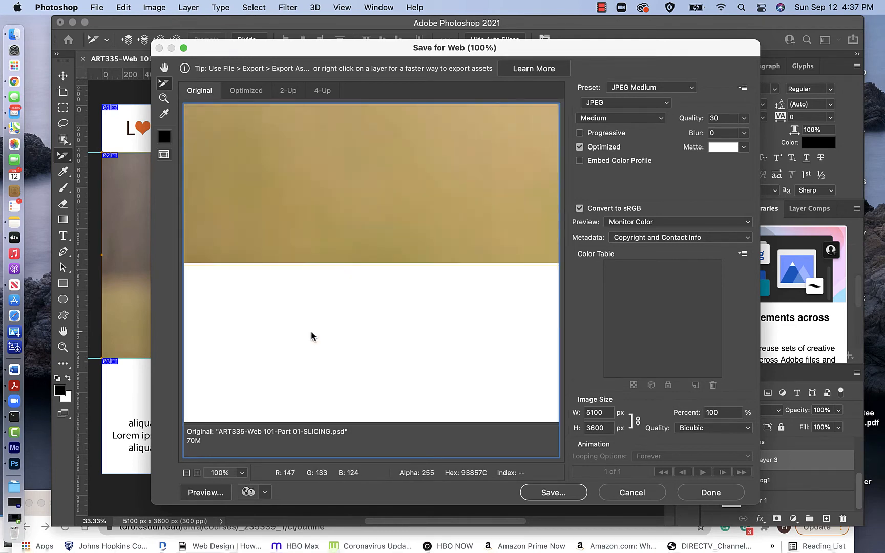
click(242, 473)
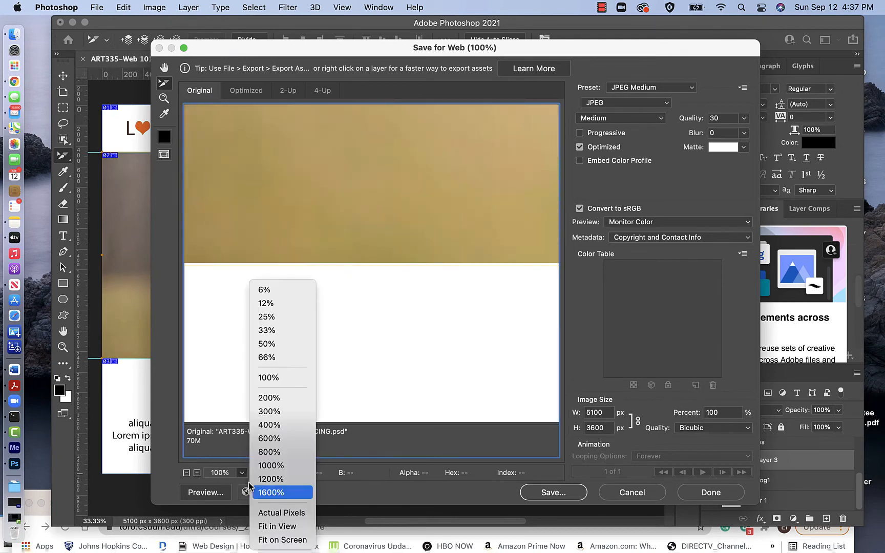
click(265, 527)
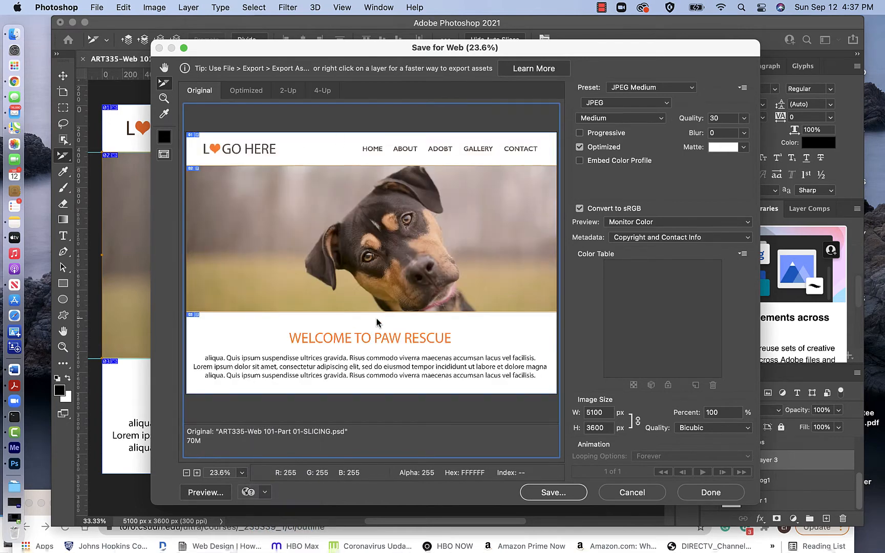
Examine the header, dog photo and welcome text slices by selecting each one in the preview, ending on the dog photo slice.
click(289, 134)
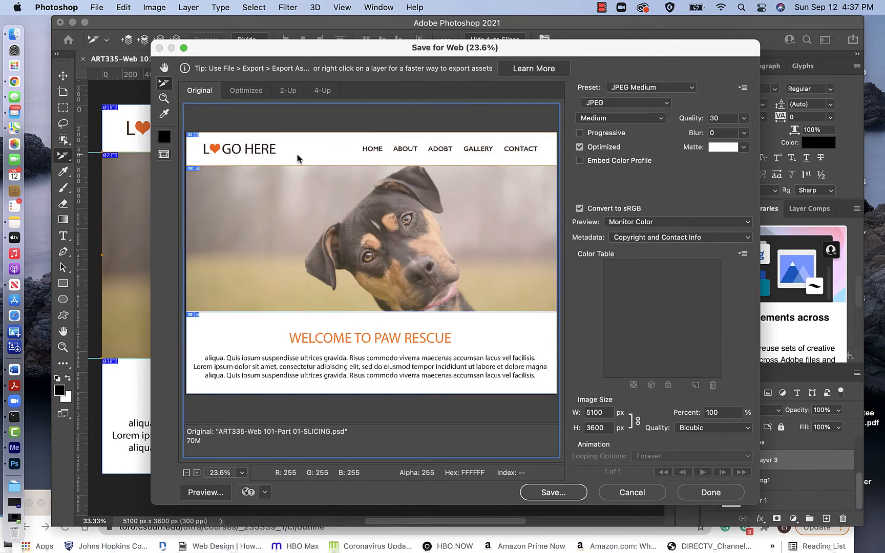
click(298, 210)
click(290, 337)
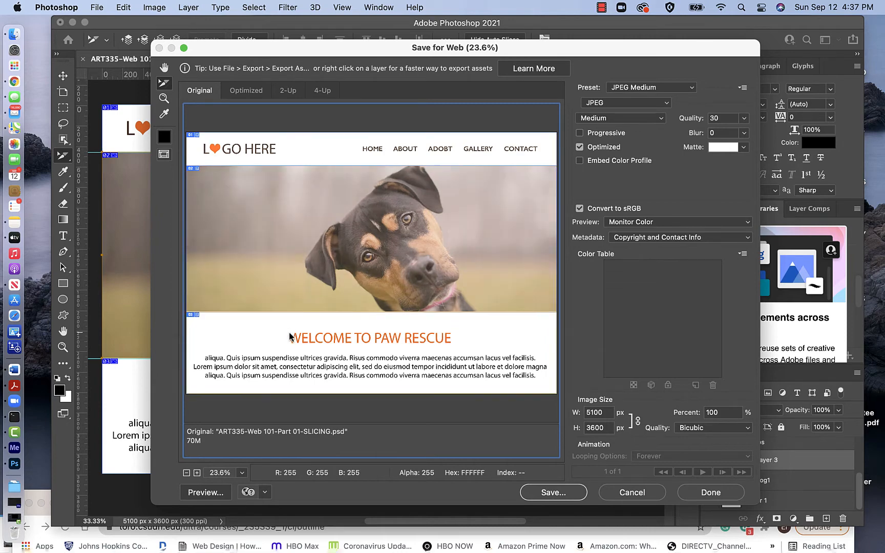
click(240, 217)
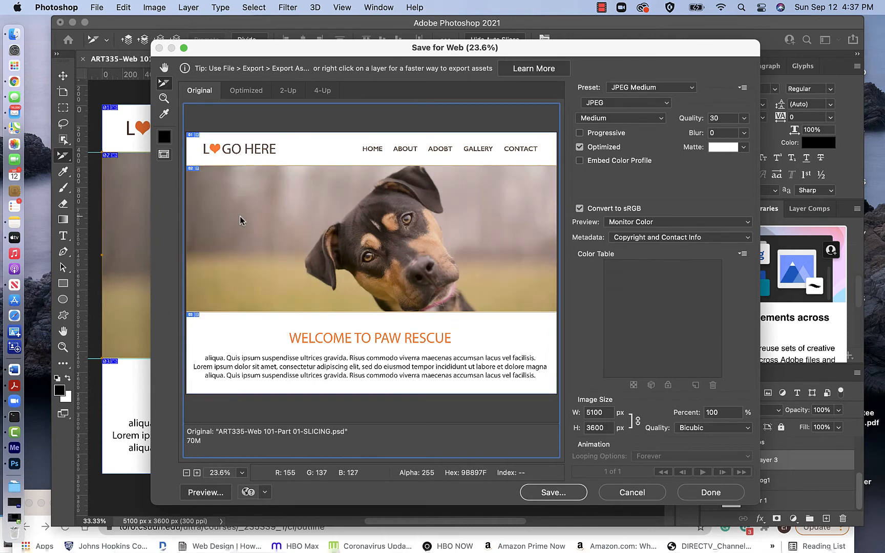
click(266, 155)
click(272, 240)
click(283, 334)
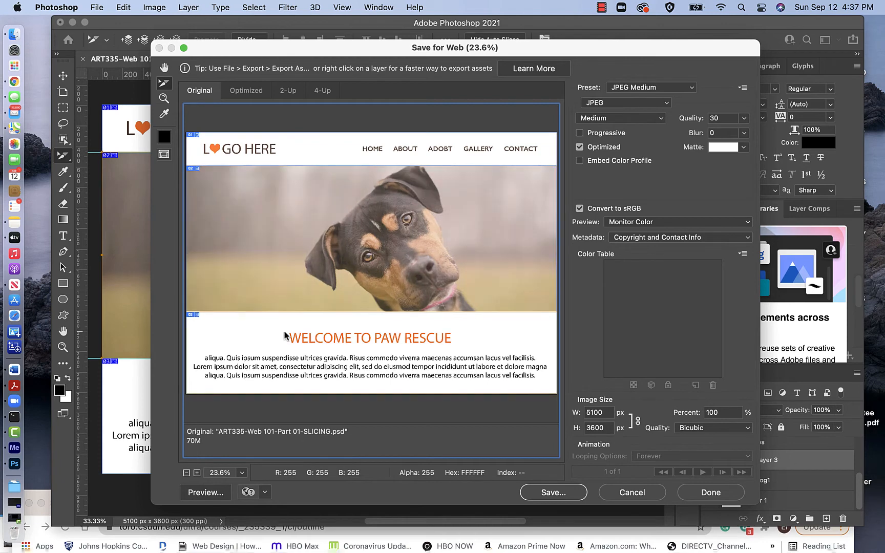
click(277, 222)
click(289, 153)
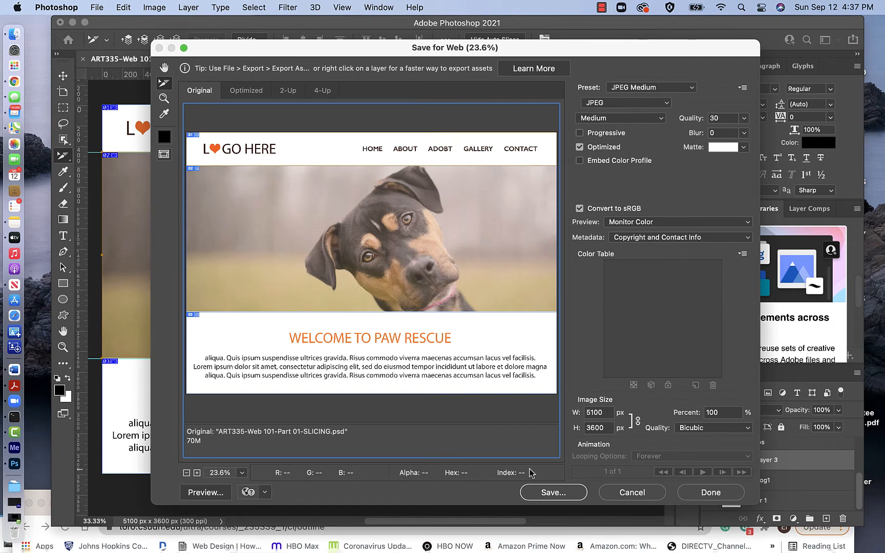
click(333, 267)
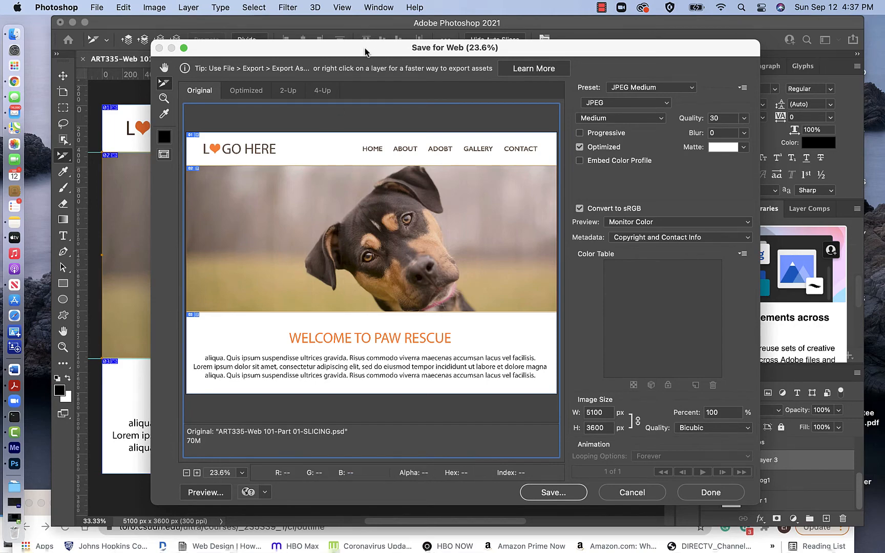
Review the available file formats and set the dog photo slice's preset to JPEG High.
drag(365, 51, 322, 36)
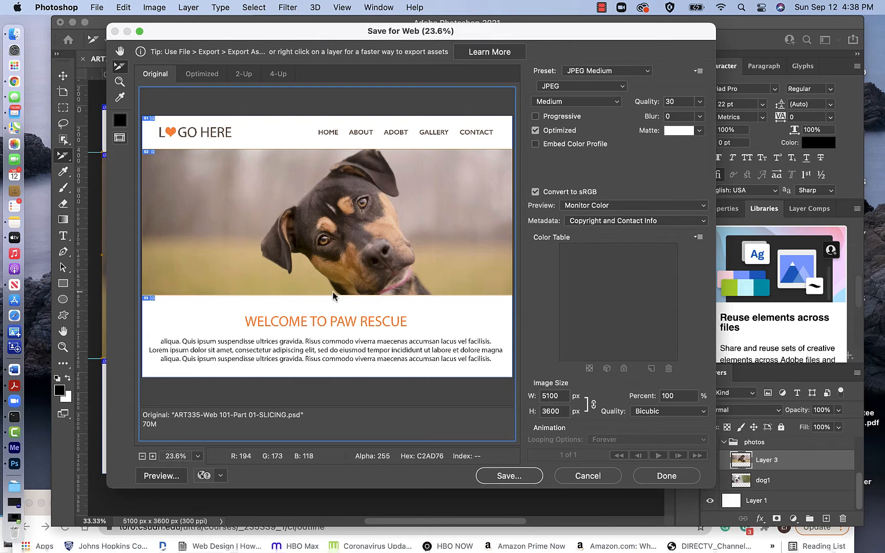
click(621, 87)
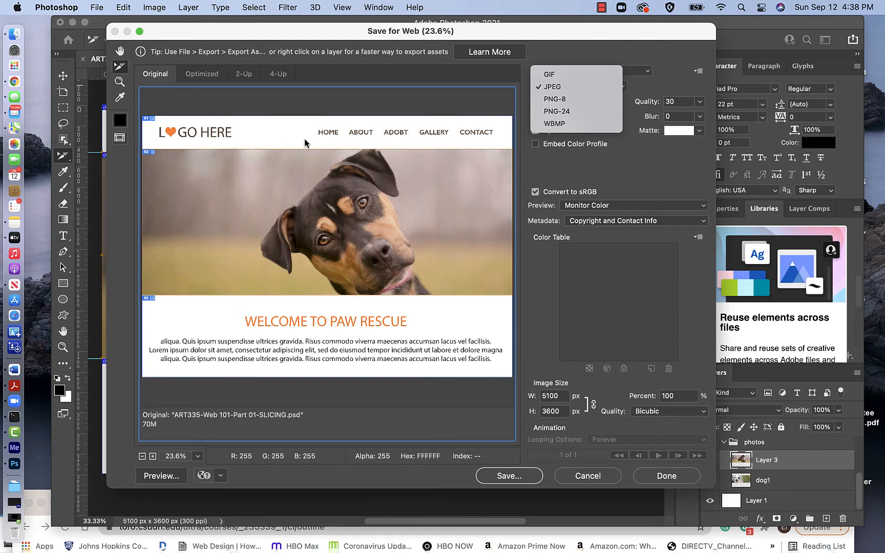
click(322, 212)
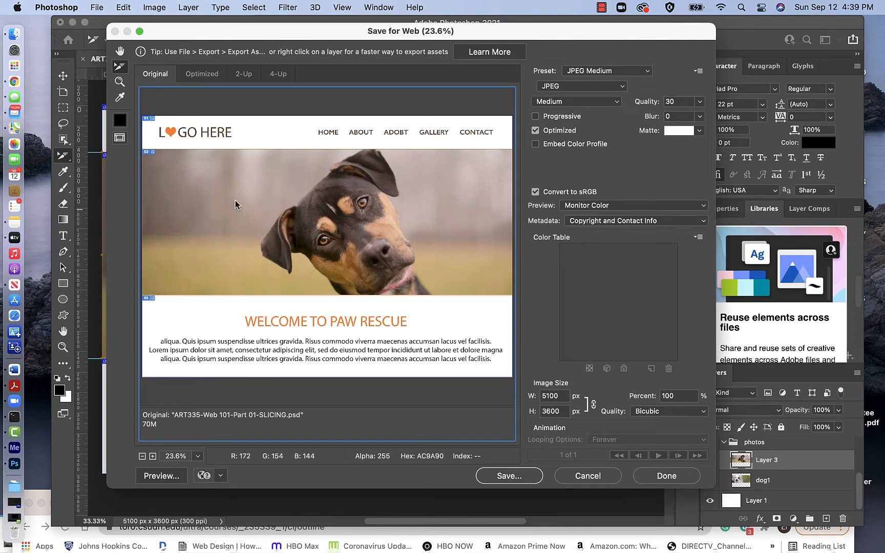
click(699, 102)
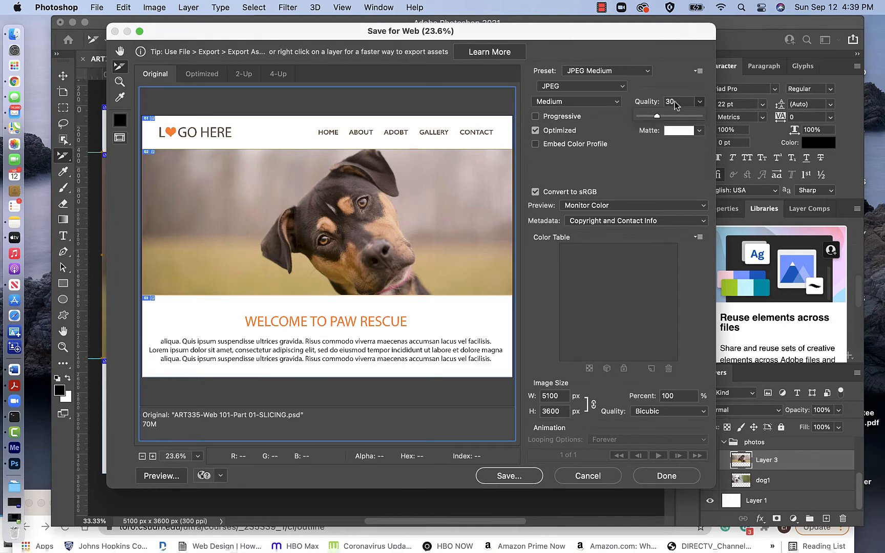
click(645, 75)
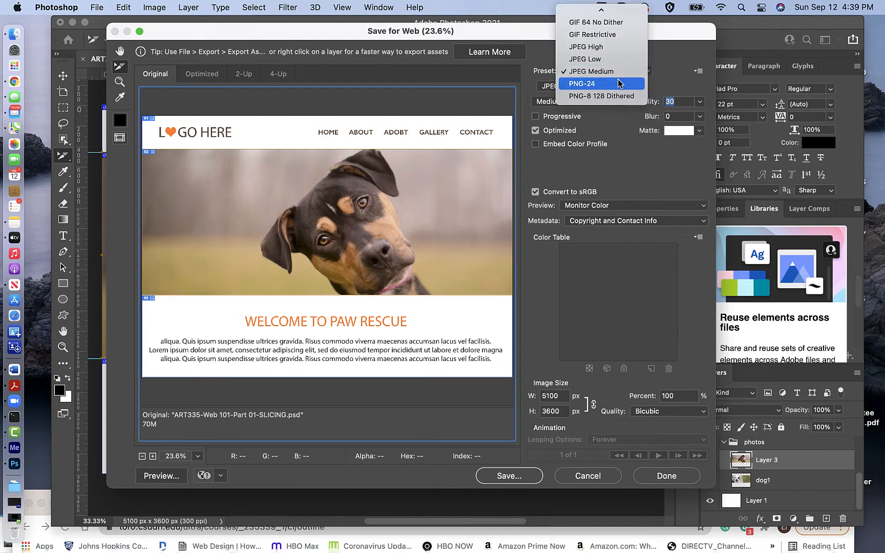
click(610, 47)
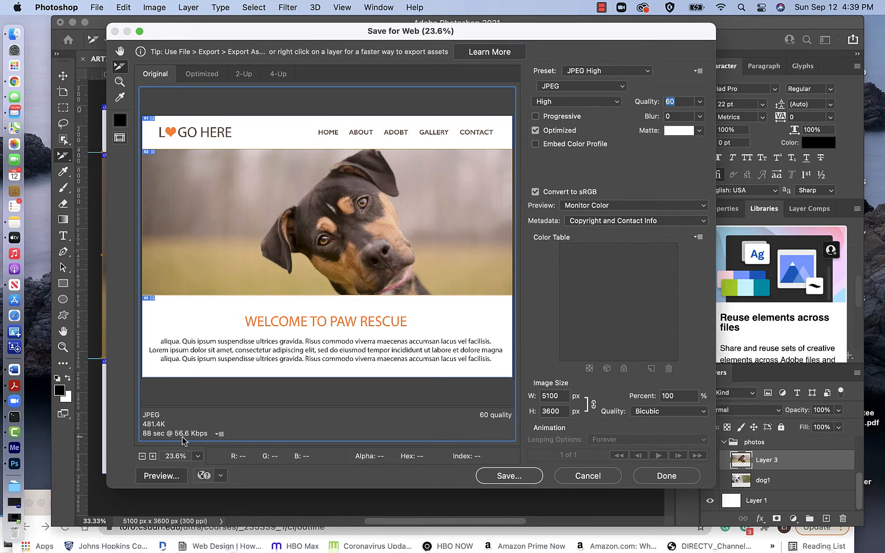
Review the download-speed options and compare the original and JPEG versions in the 2-Up preview, leaving Save for Web without saving.
click(219, 434)
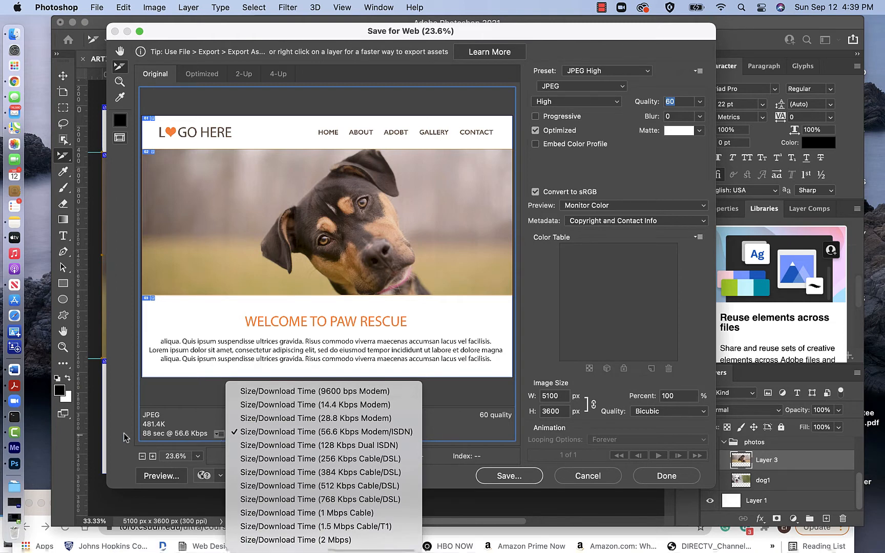
click(180, 439)
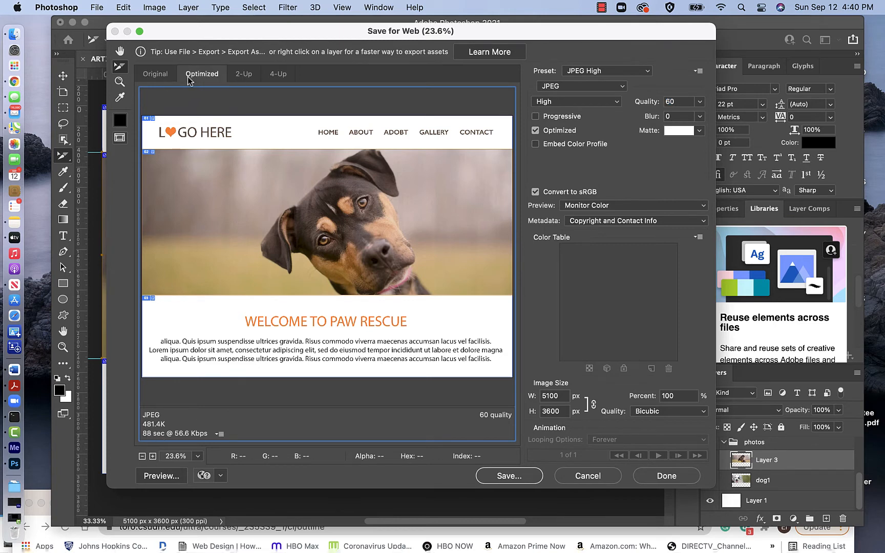
click(244, 74)
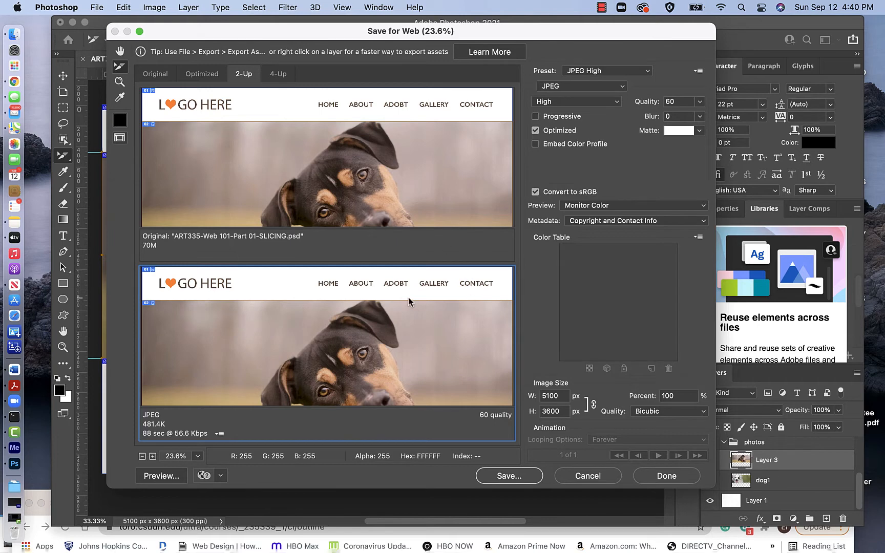
click(442, 145)
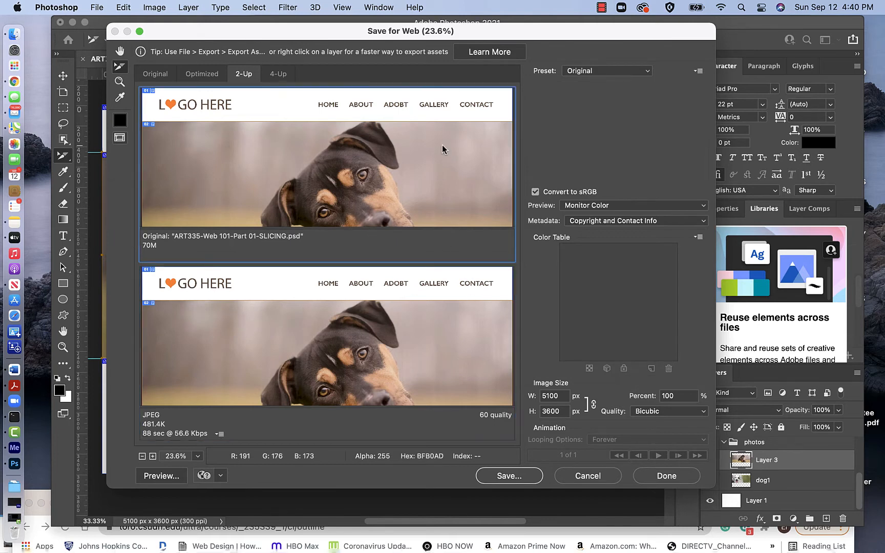
click(422, 301)
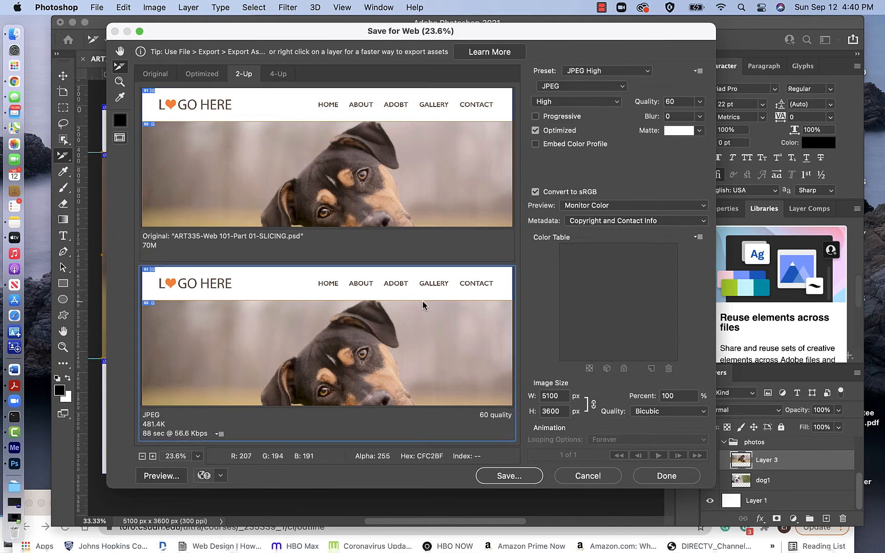
click(428, 184)
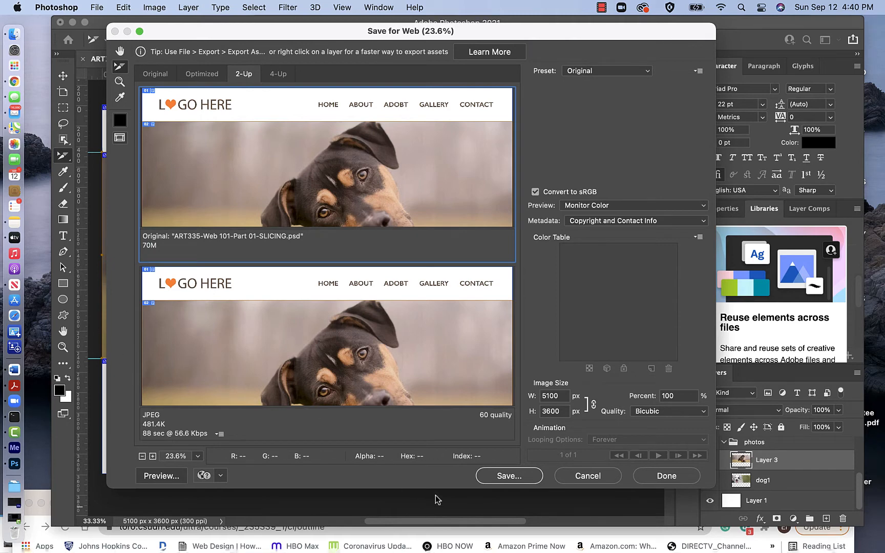
click(588, 476)
click(154, 8)
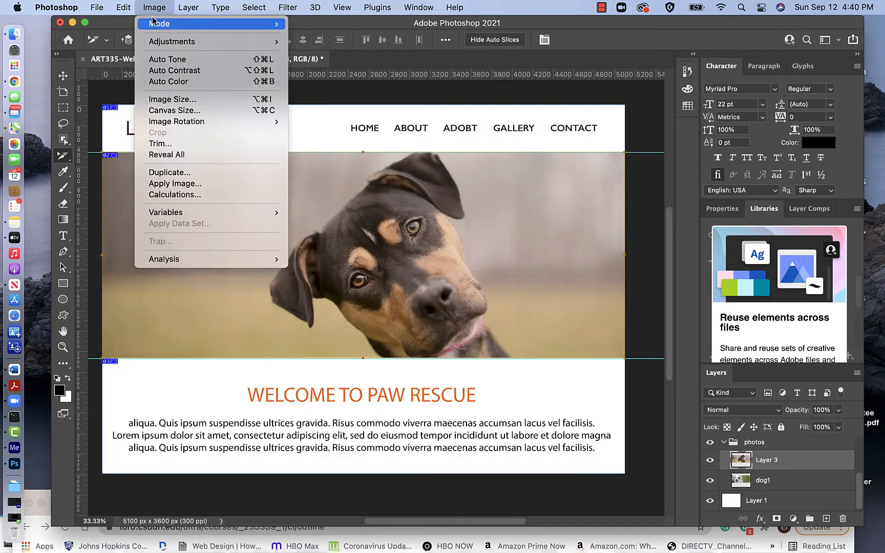
click(174, 100)
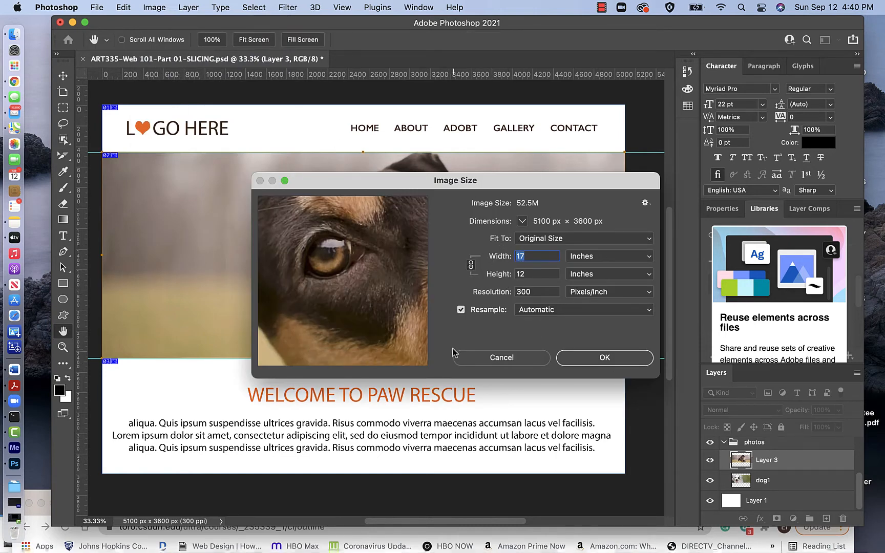
click(489, 365)
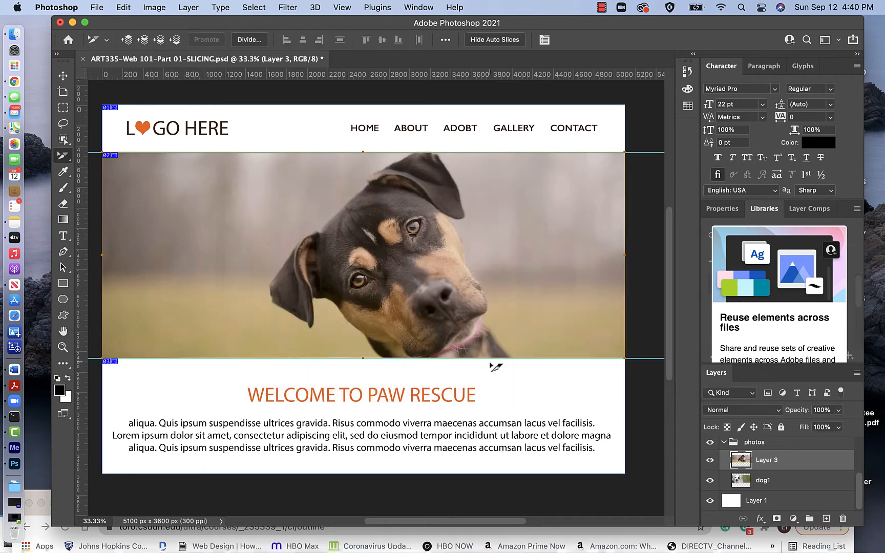
In the image size settings, turn off resampling and set the resolution to 72 pixels/inch, keeping the width unit in inches.
click(155, 7)
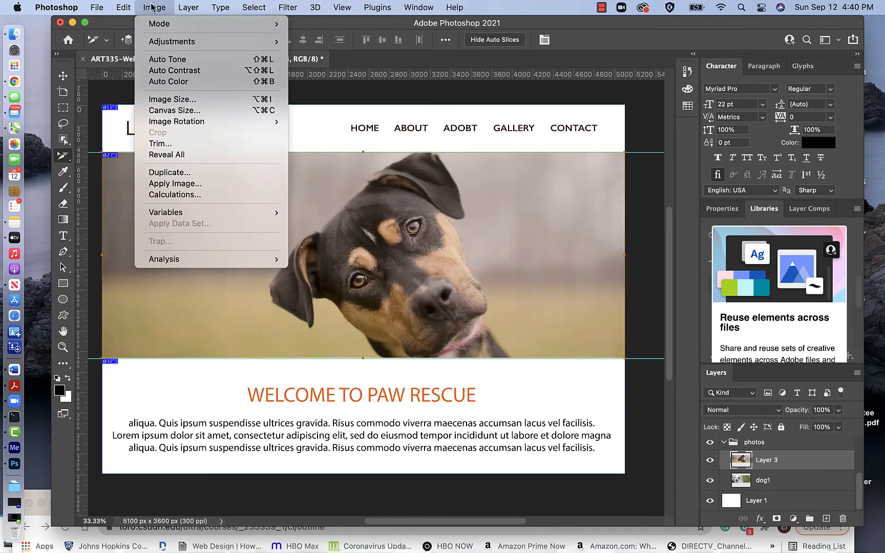
click(174, 101)
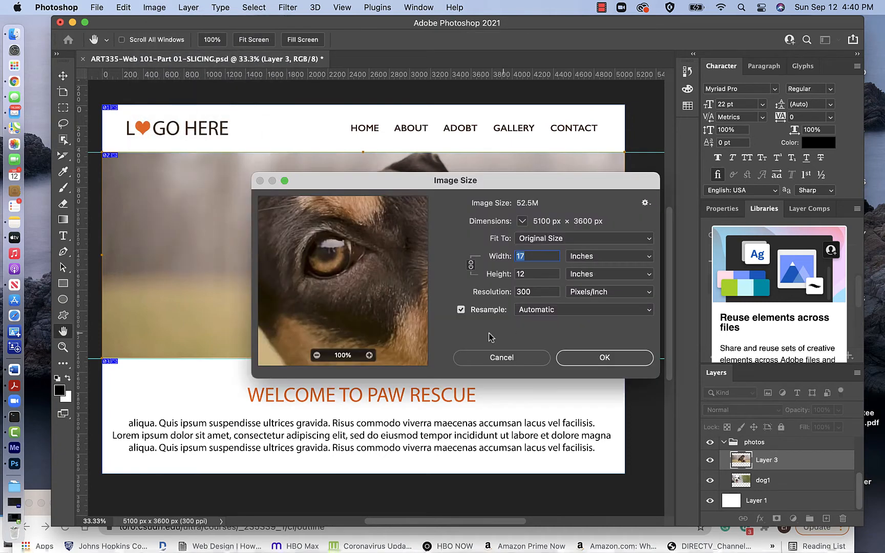
click(461, 310)
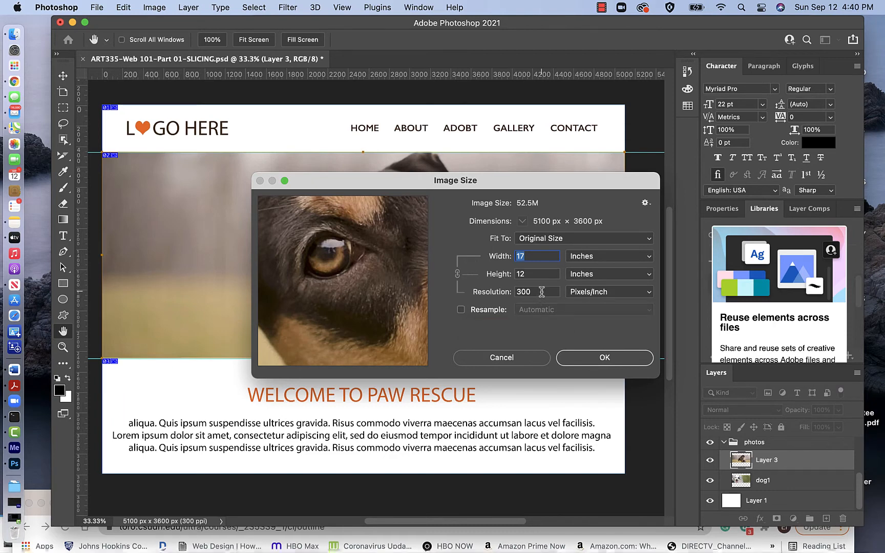
key(Tab)
key(Tab)
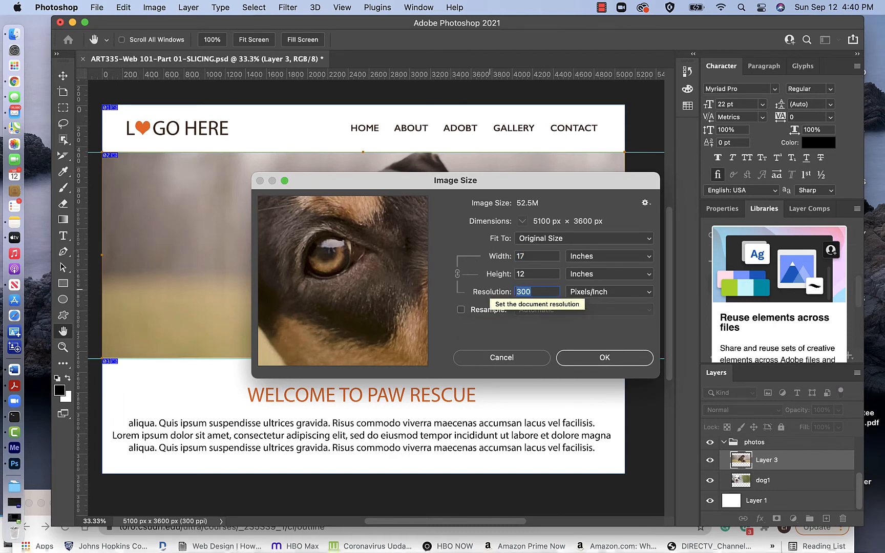
text(72)
click(591, 256)
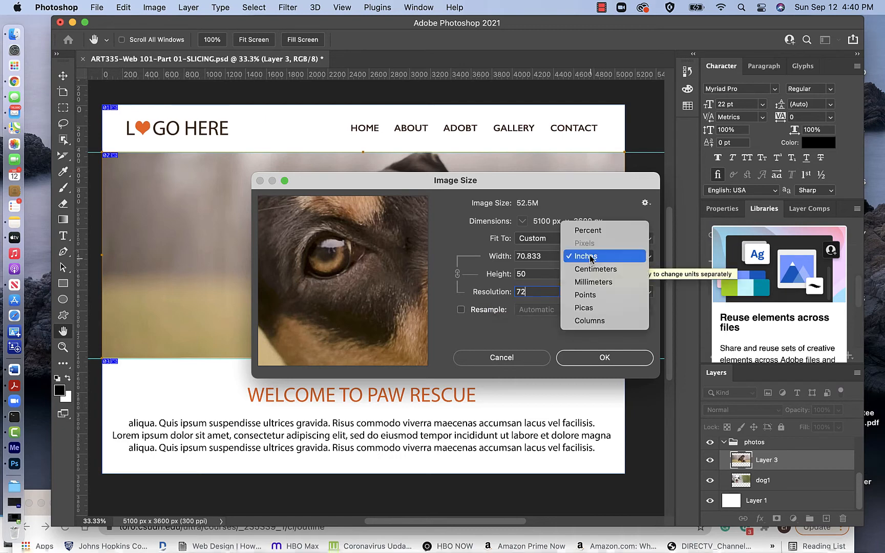
click(589, 256)
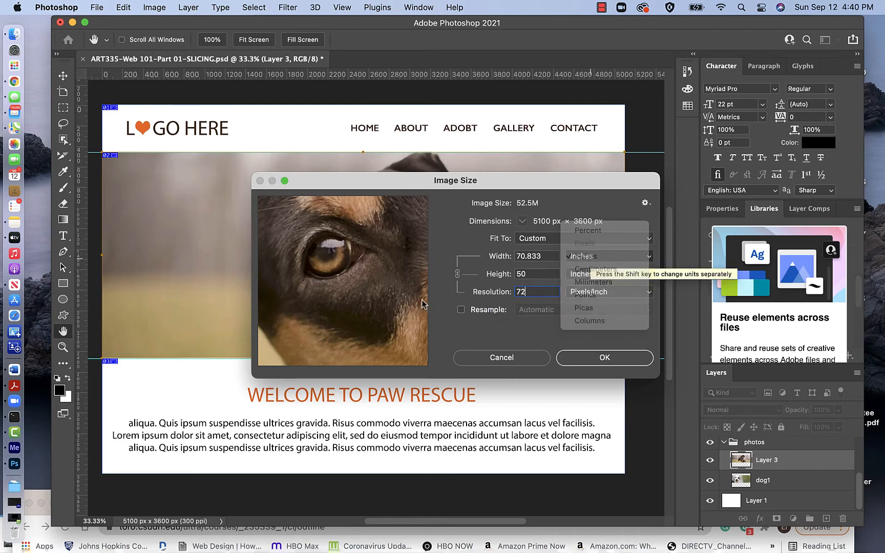
Turn resampling on, switch the dimension units to pixels and set the image width to 1200 pixels with proportions linked.
click(461, 310)
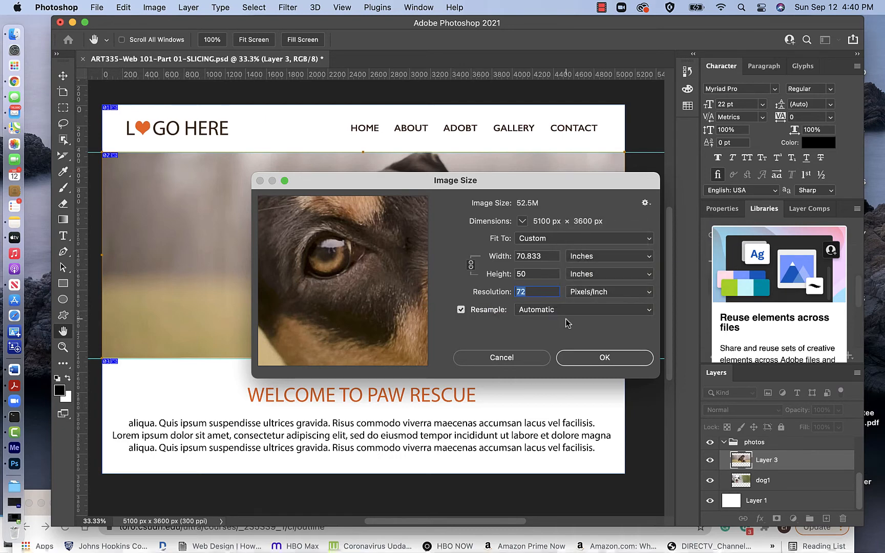
click(622, 257)
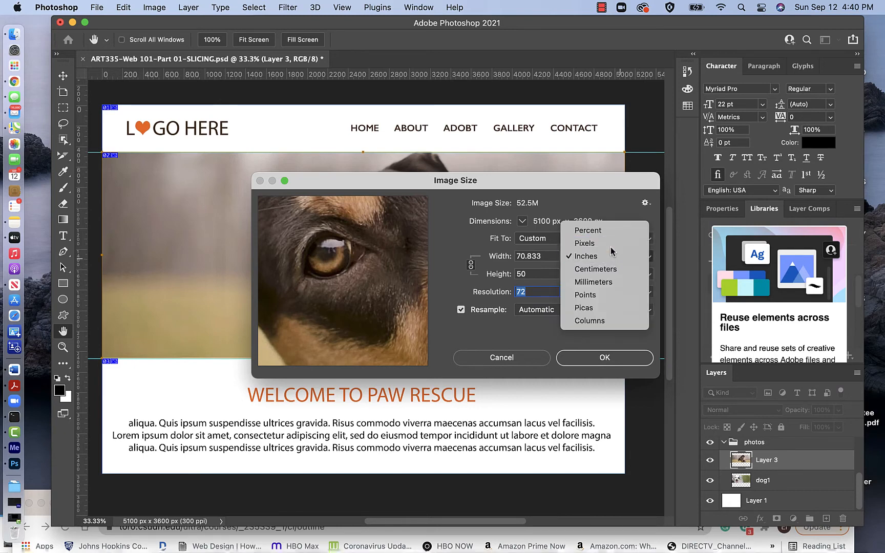
click(612, 249)
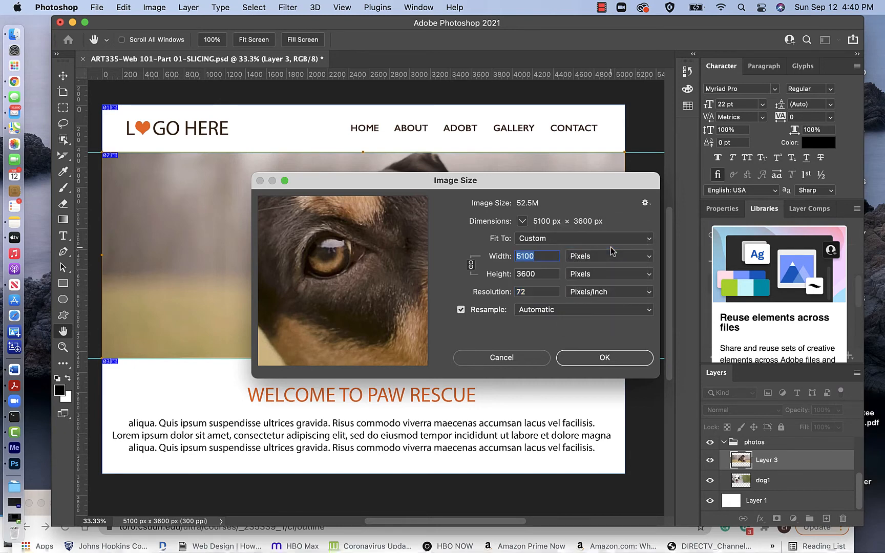
double_click(538, 275)
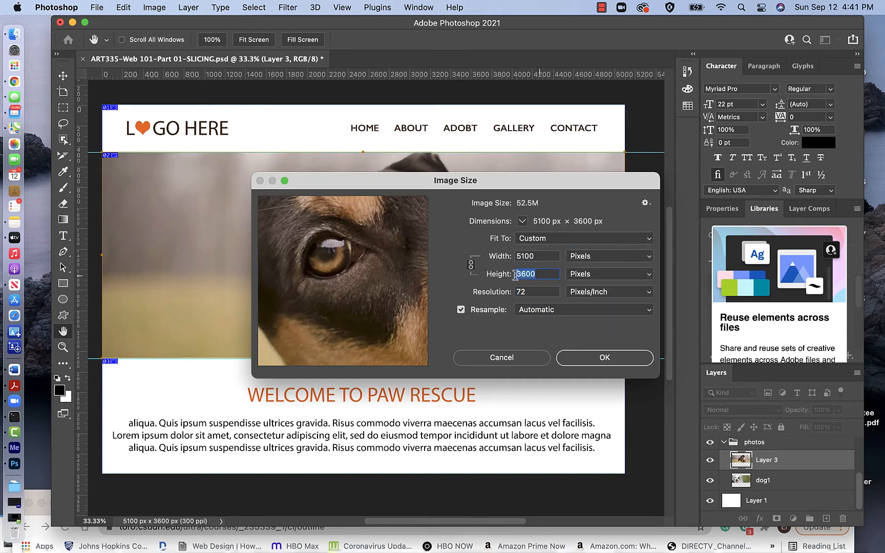
double_click(537, 258)
text(12000)
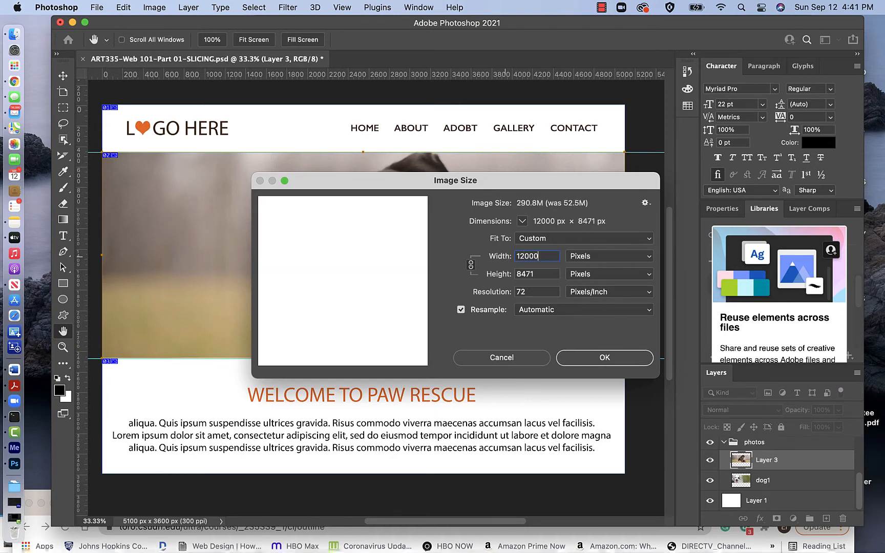
key(BackSpace)
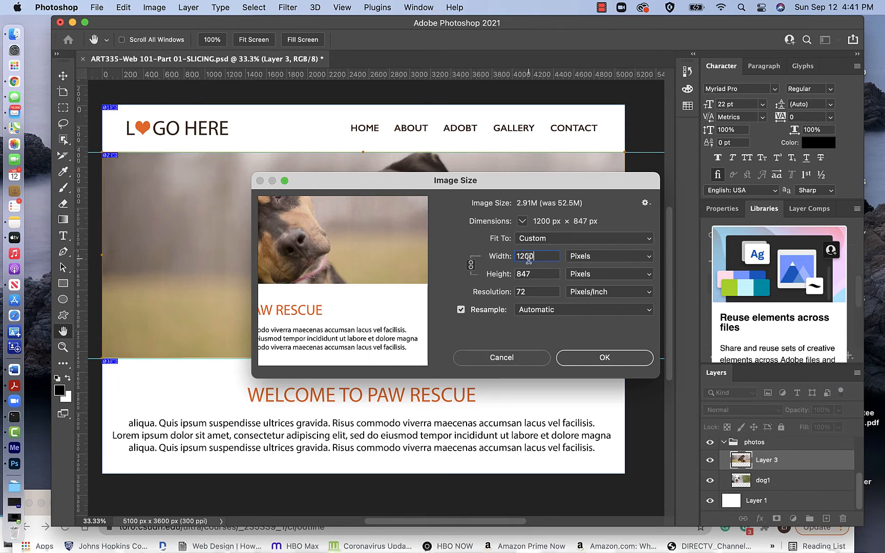
Try an image width of 1600 pixels, return it to 1200 pixels and apply the new image size.
drag(523, 260, 520, 259)
text(6)
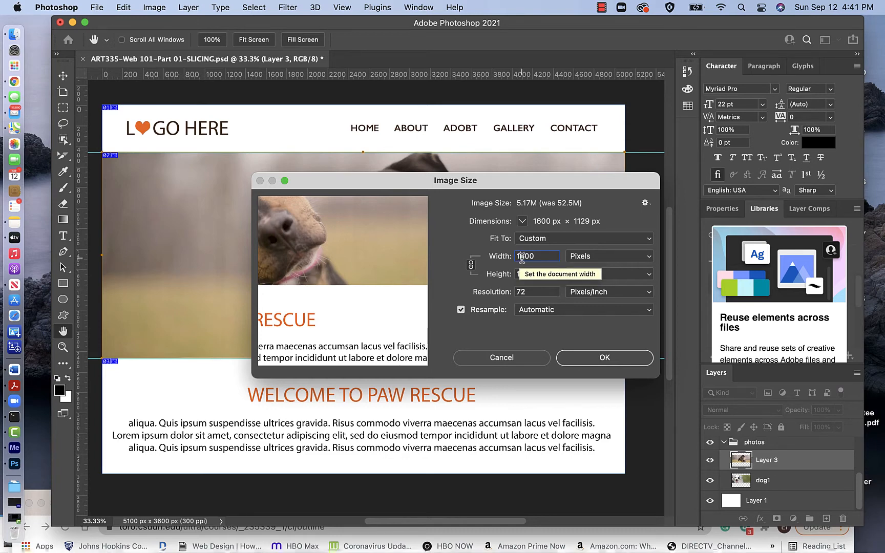
drag(520, 257, 524, 258)
text(2)
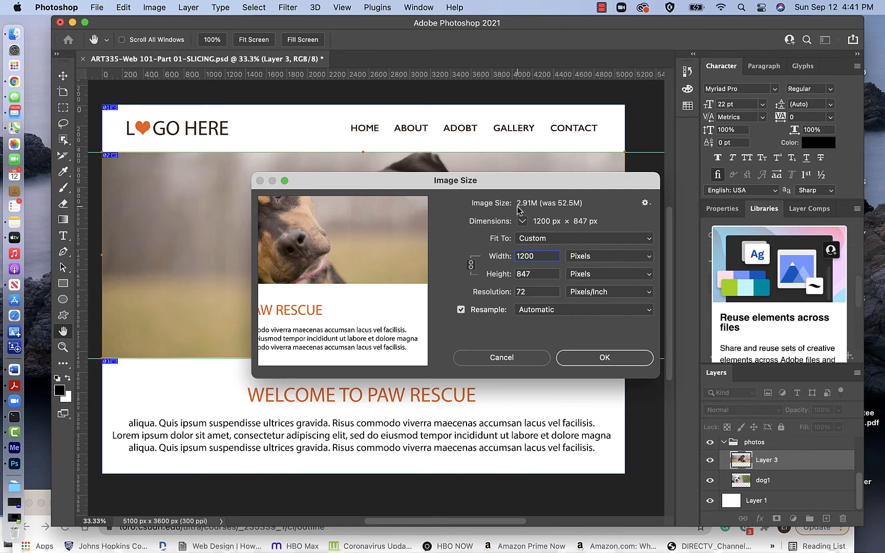
click(605, 357)
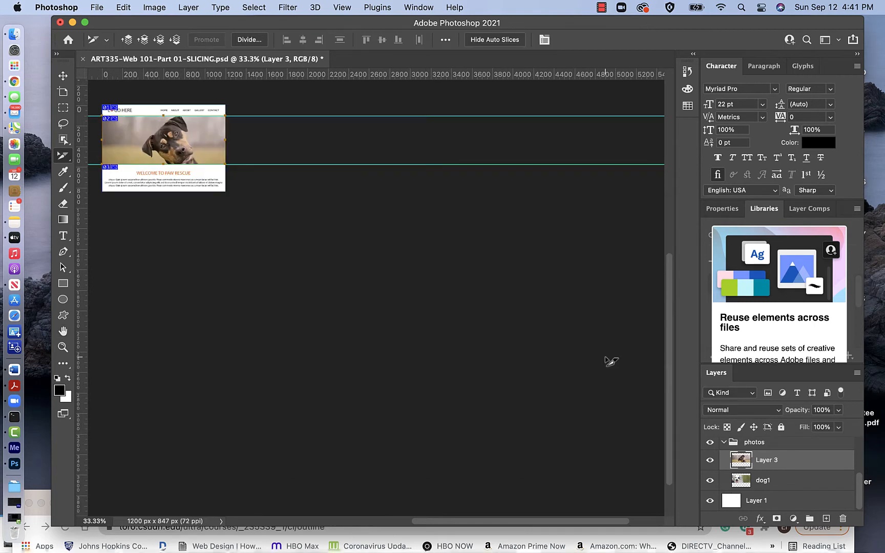
Examine the resized page at several magnifications, including 200%, ending with the whole page at 100%.
key(super+1)
key(super+minus)
key(super+minus)
key(super+minus)
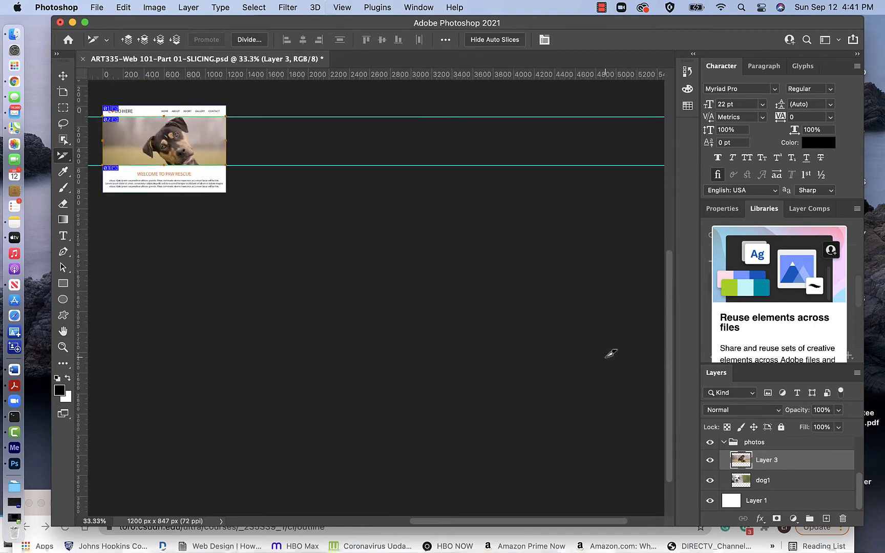
key(super+plus)
key(f)
key(f)
key(f)
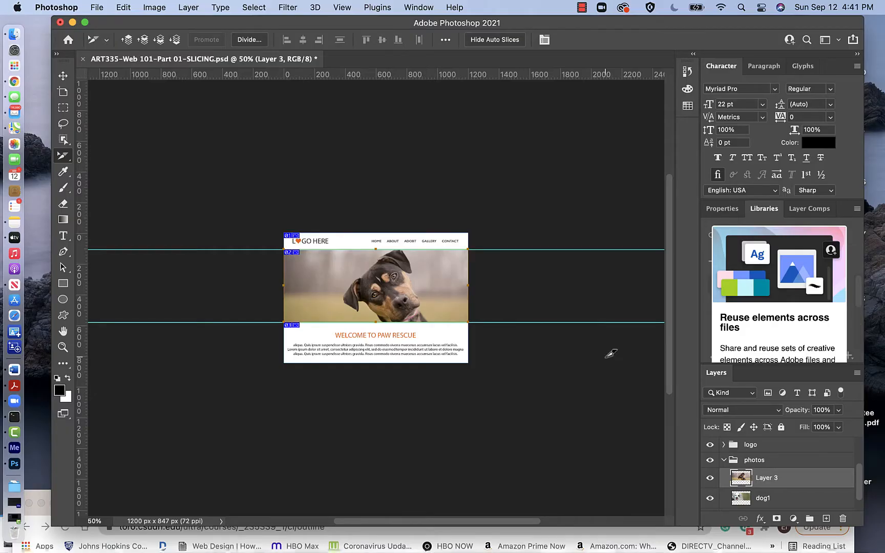
key(super+plus)
key(super+plus)
key(super+plus)
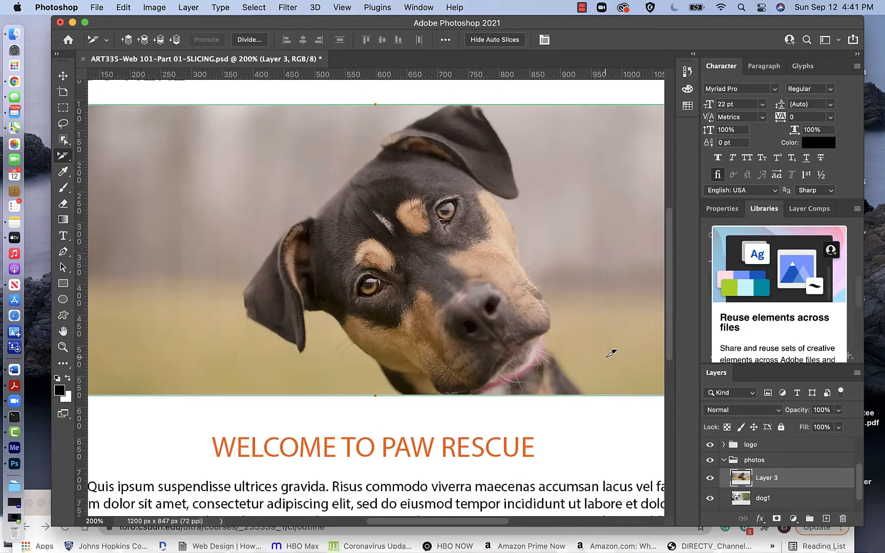
key(super+minus)
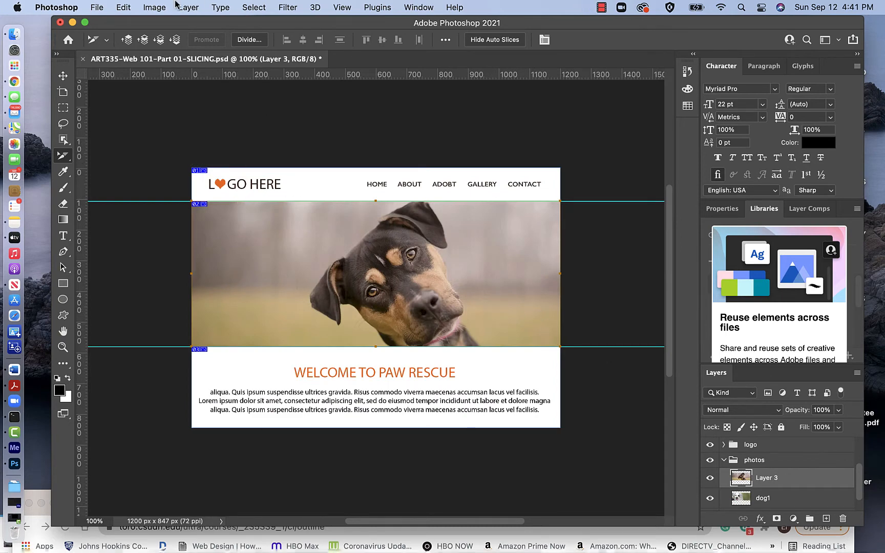
Open Save for Web (Legacy) for the resized page and compare the original and JPEG versions in the 2-Up preview.
click(95, 8)
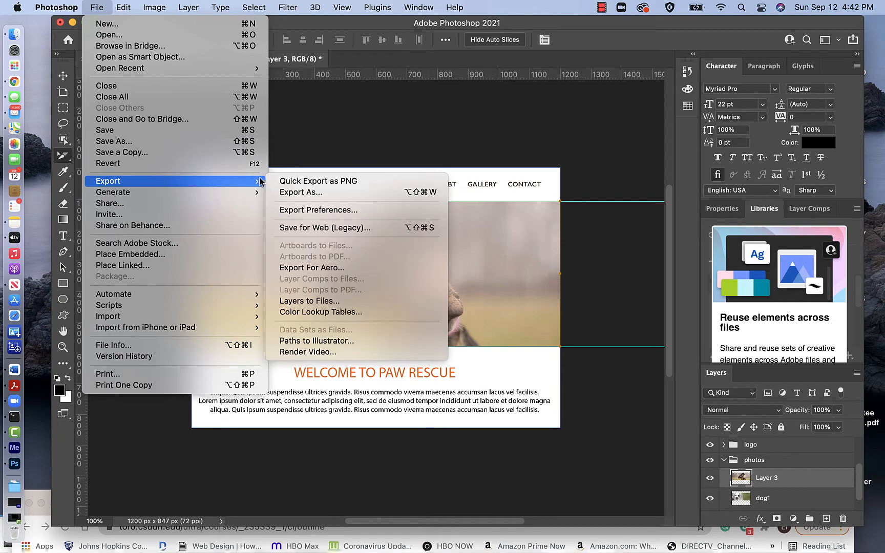
mouse_move(225, 183)
click(309, 227)
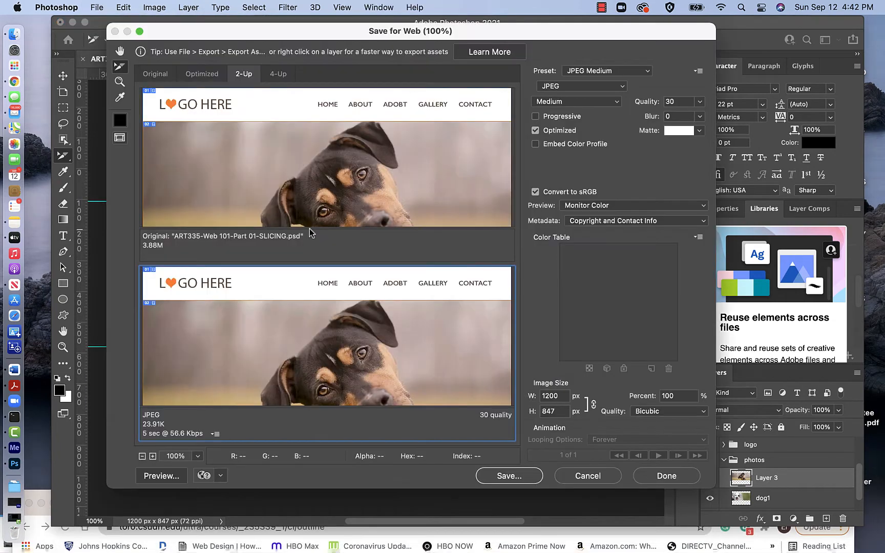
click(231, 187)
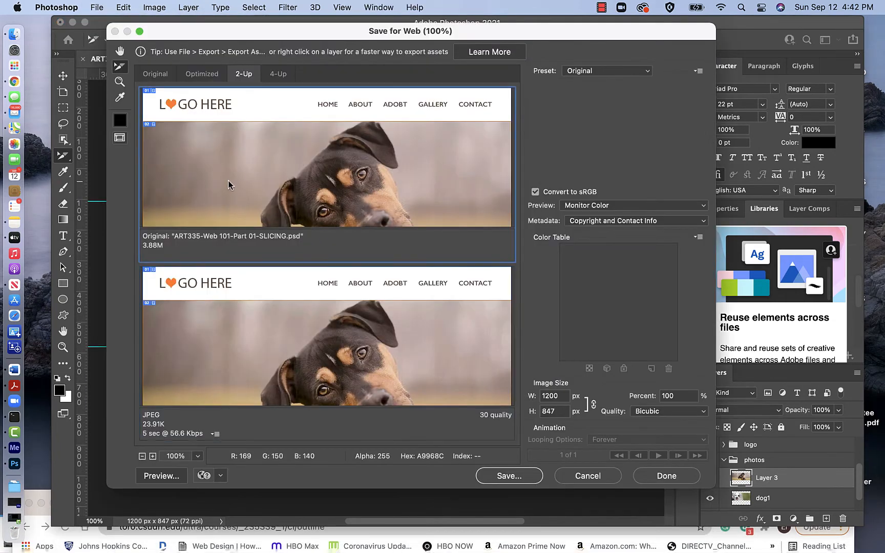
click(196, 363)
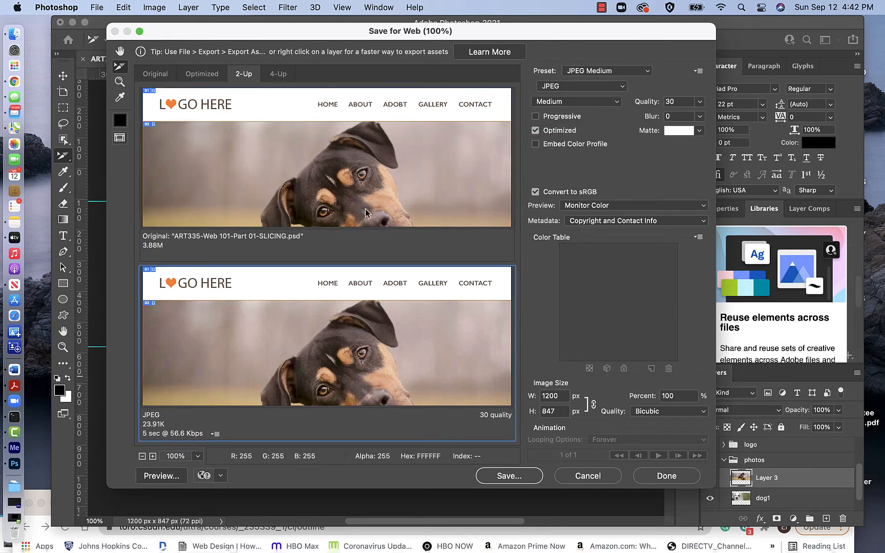
Compare the original with the JPEG quality variants in the 4-Up preview, ending on the 30-quality version.
click(272, 77)
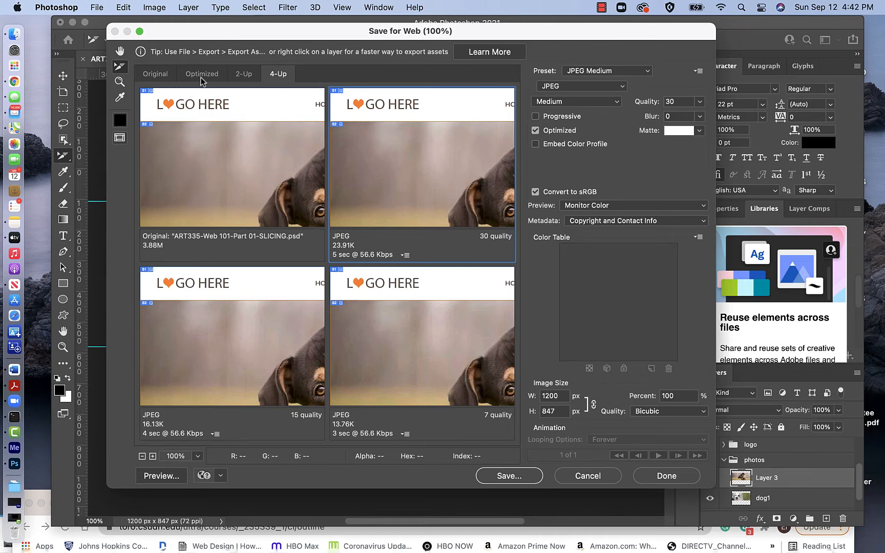
click(254, 75)
click(267, 75)
click(246, 75)
click(275, 75)
click(249, 186)
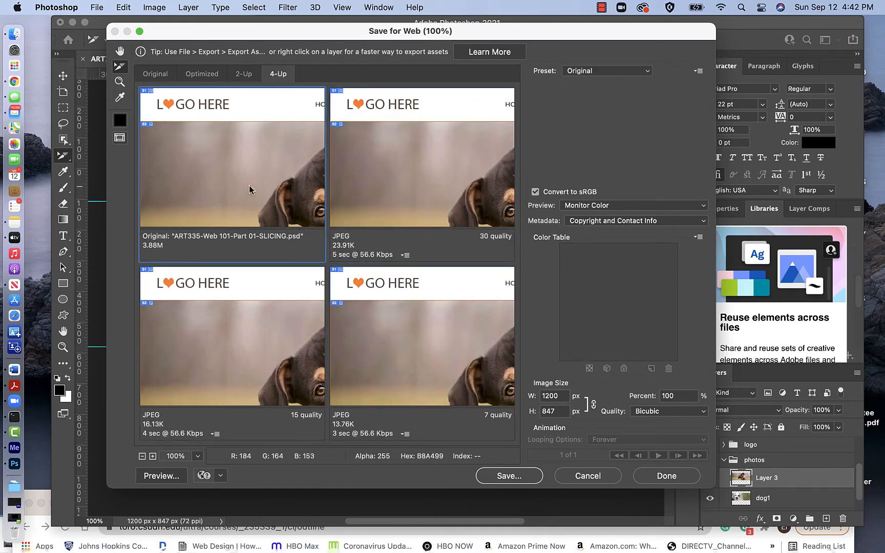
click(375, 186)
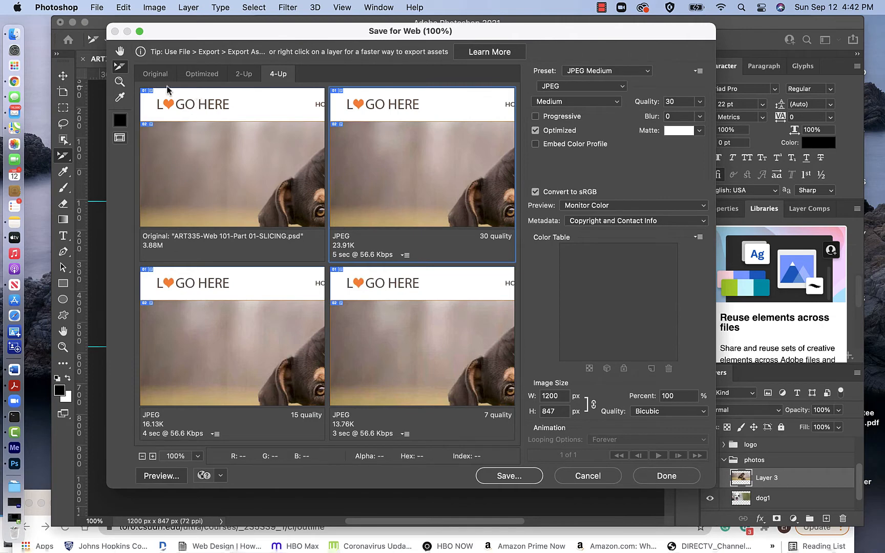
Return to the single Original preview, set the export preset to JPEG High and review the download-speed options without changing them.
click(155, 75)
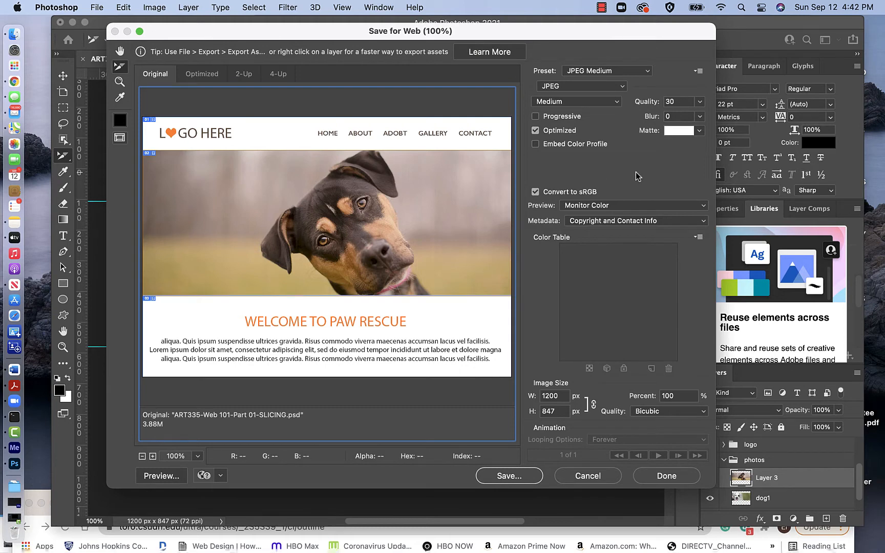
click(700, 102)
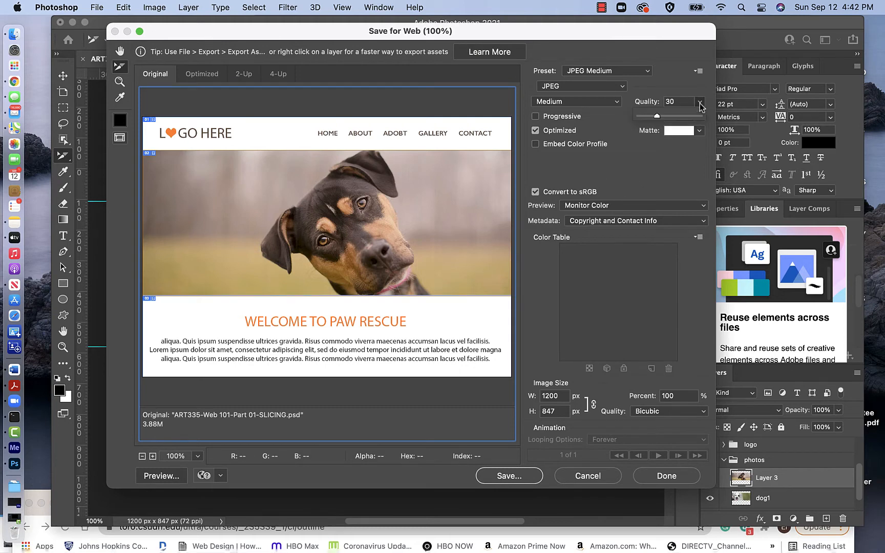
click(646, 74)
click(608, 47)
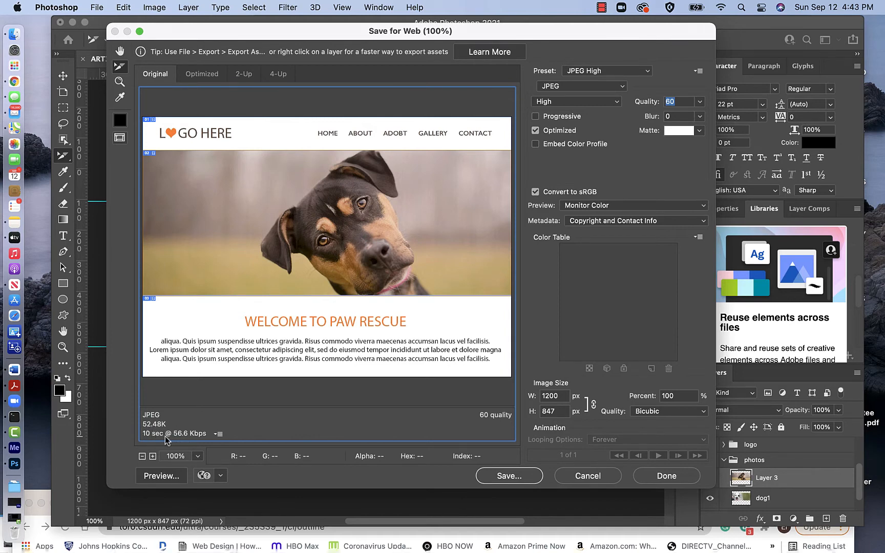
click(217, 434)
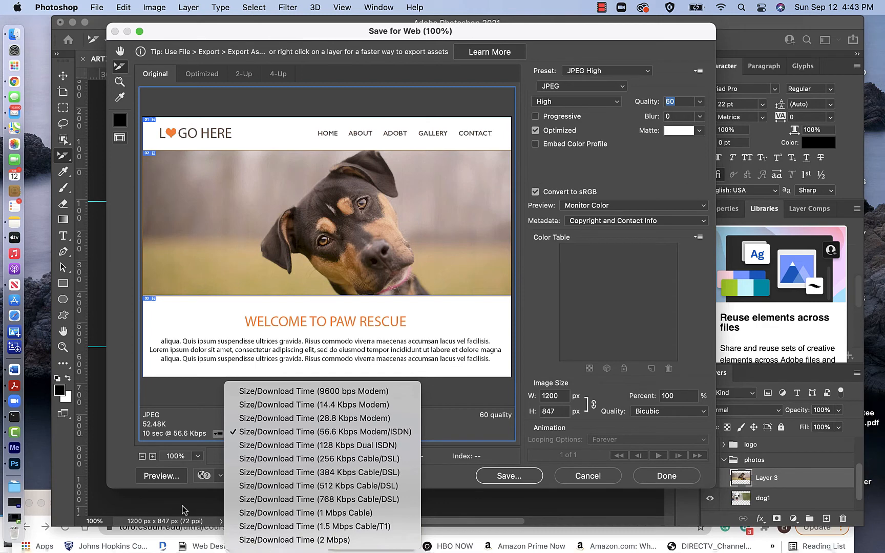
click(162, 490)
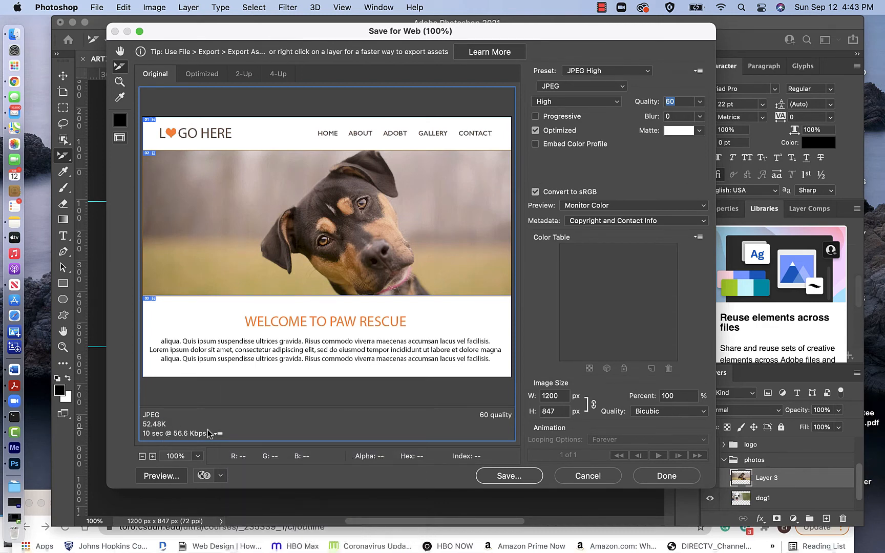
Save the optimized page with format Images Only and All Slices into the Desktop folder "Week04- Slicing Exercise".
double_click(234, 184)
click(502, 477)
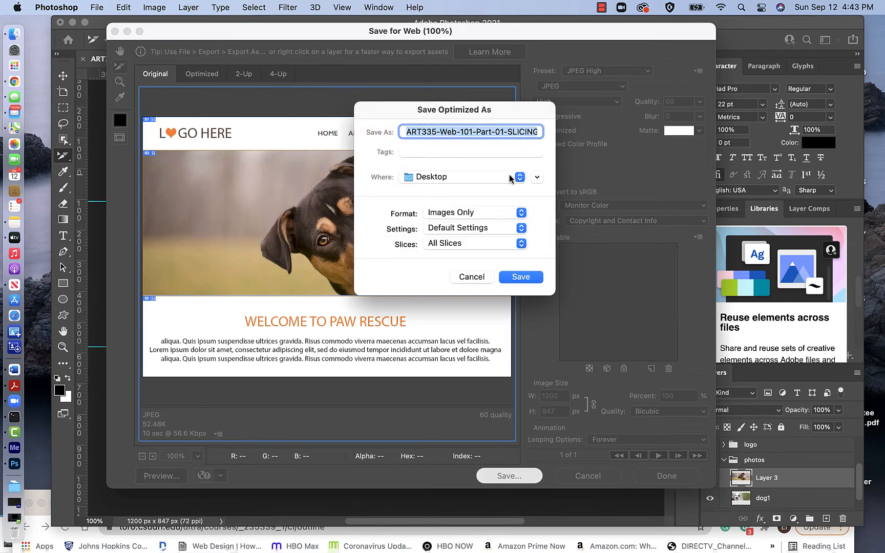
click(537, 177)
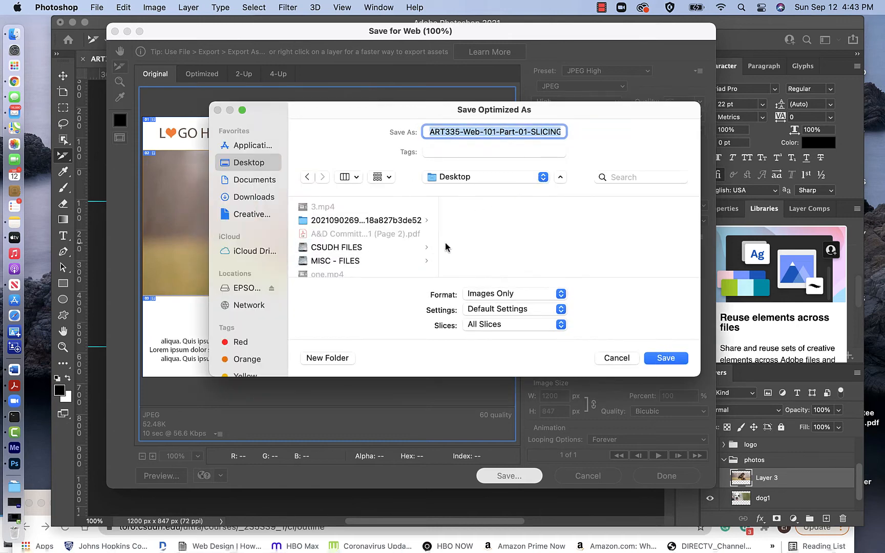
scroll(331, 236, down, 5)
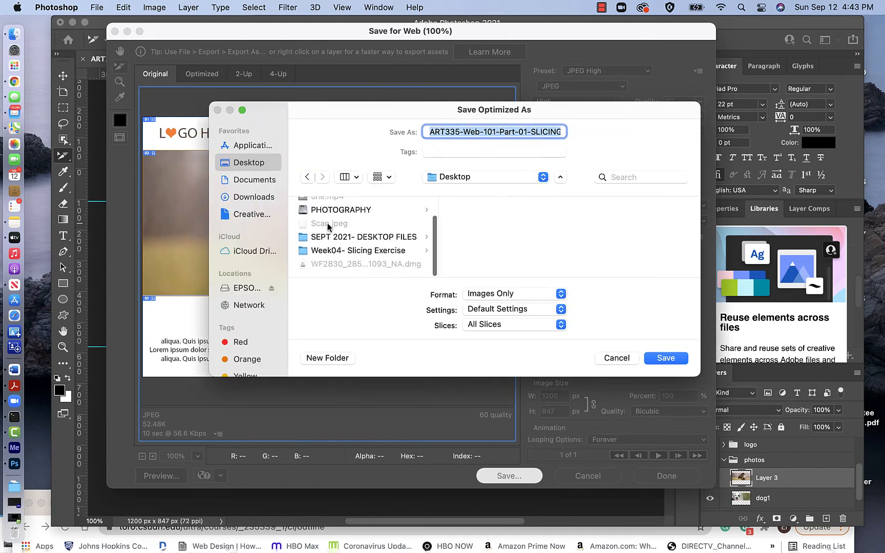
click(339, 254)
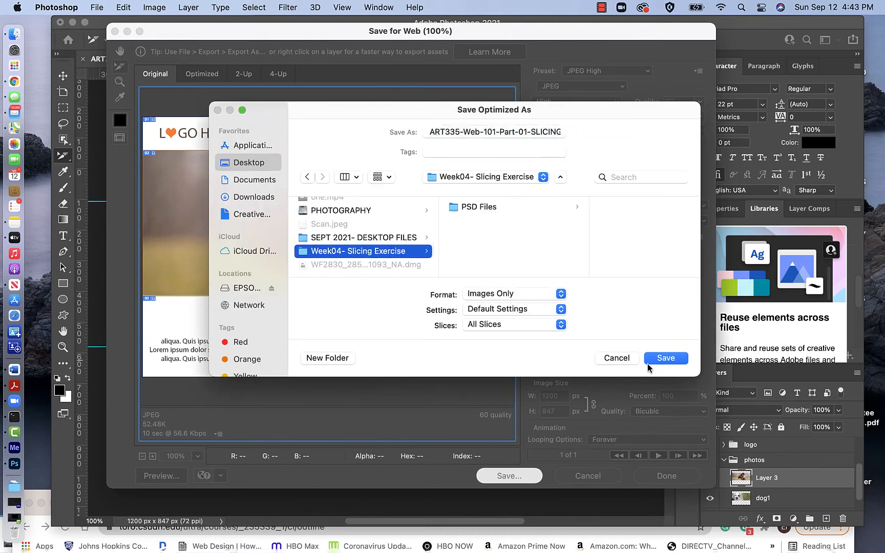
click(521, 327)
click(648, 325)
click(666, 358)
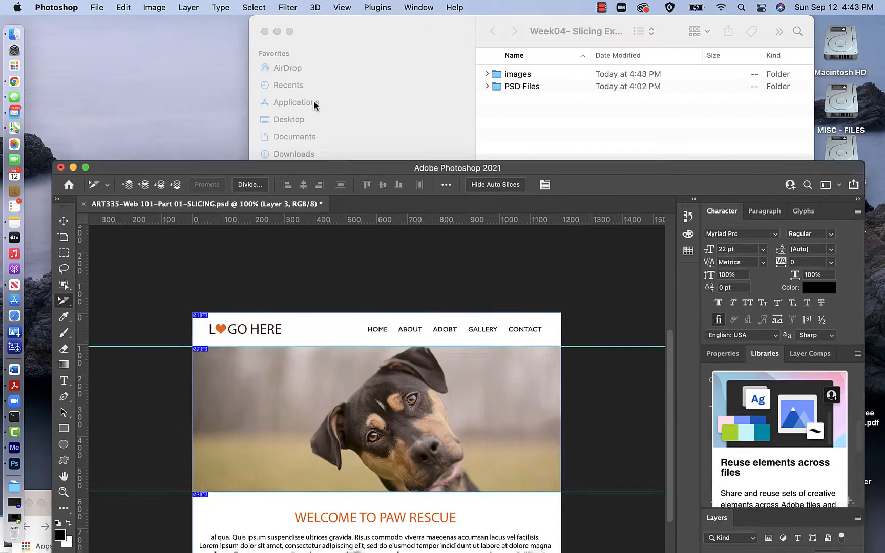
Switch to Finder, view dog01.jpg and the two other exported slice images in the images folder, and return to Photoshop.
drag(315, 166, 315, 330)
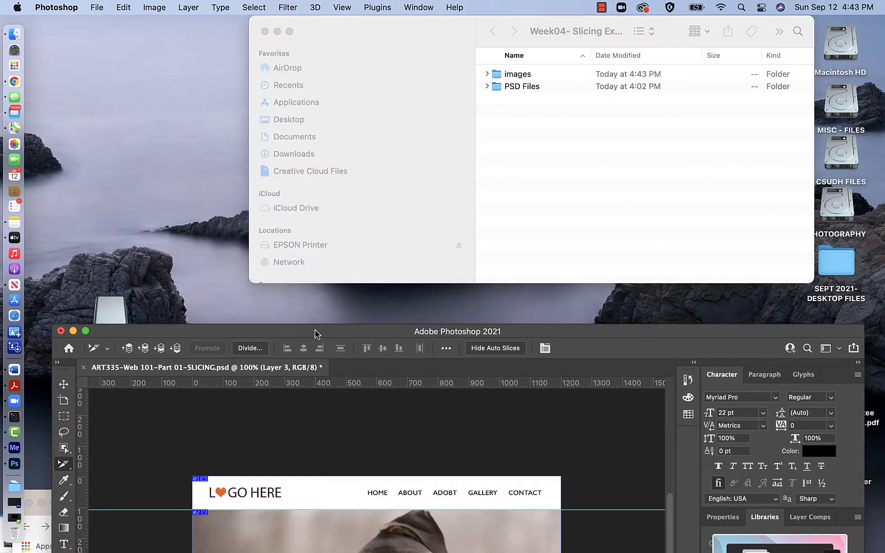
click(519, 152)
click(490, 75)
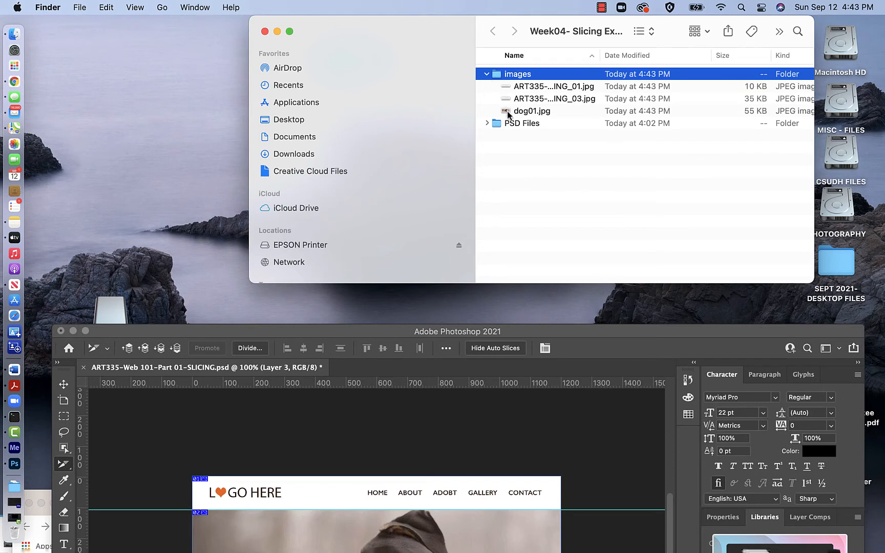
double_click(510, 114)
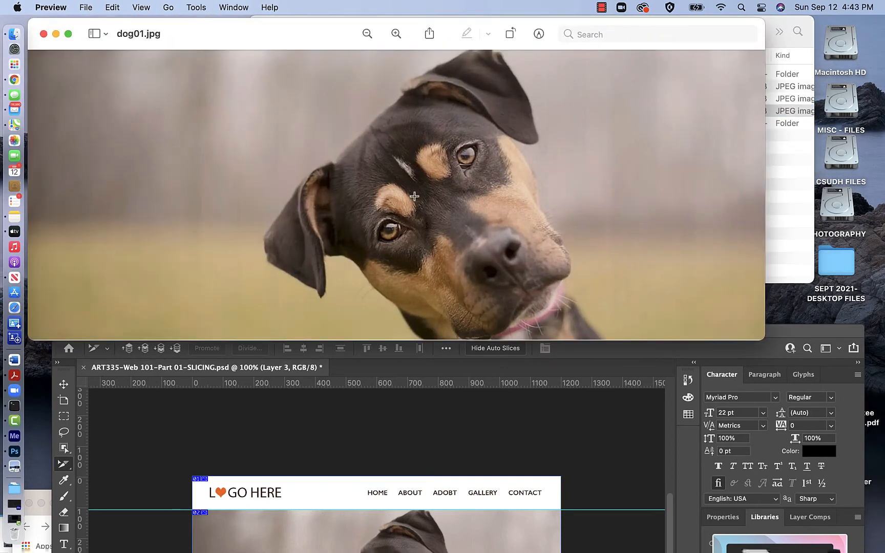
click(43, 34)
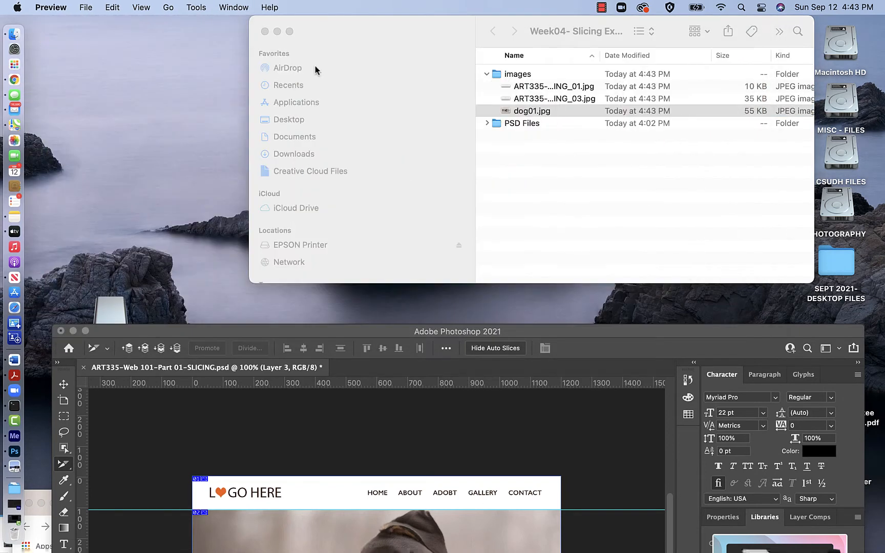
double_click(519, 100)
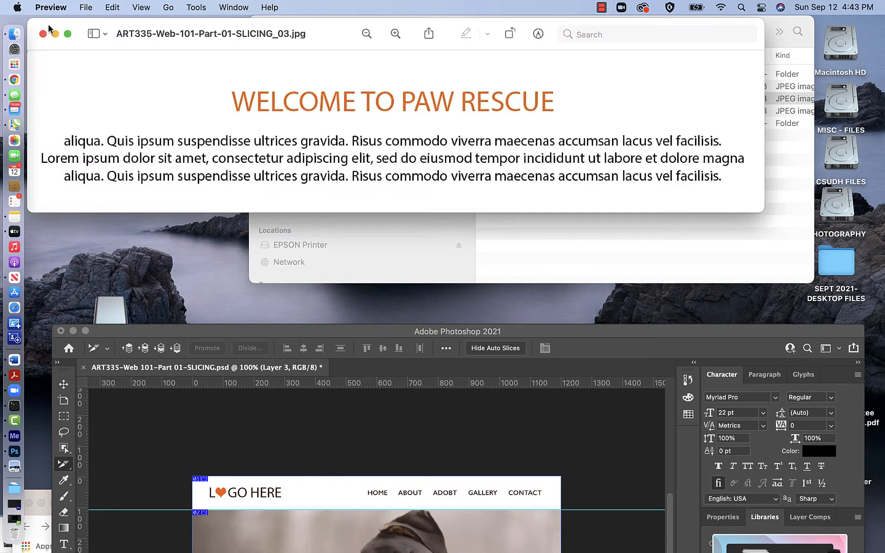
click(43, 36)
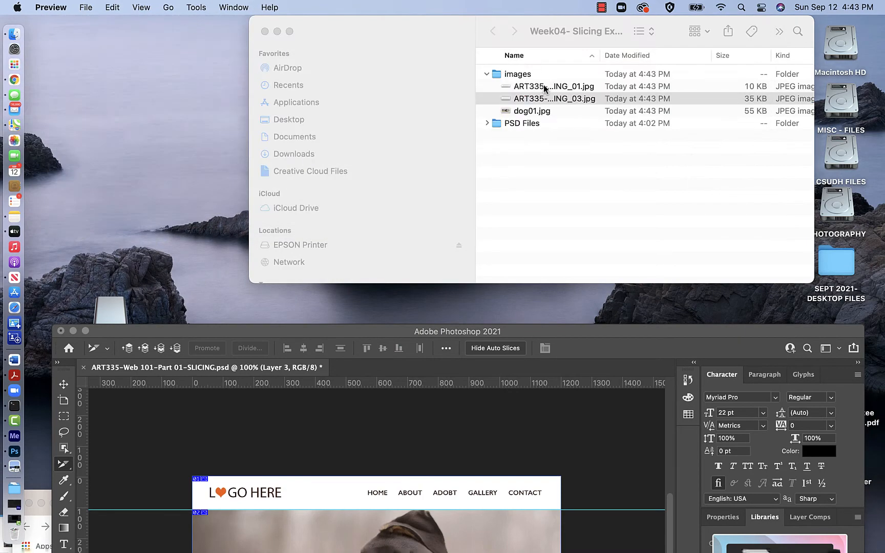
double_click(544, 87)
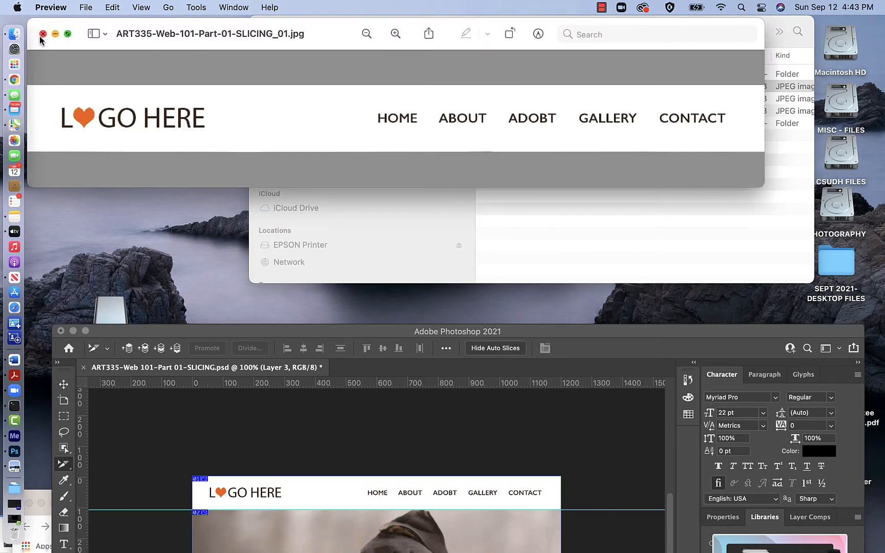
key(super+w)
drag(295, 330, 288, 24)
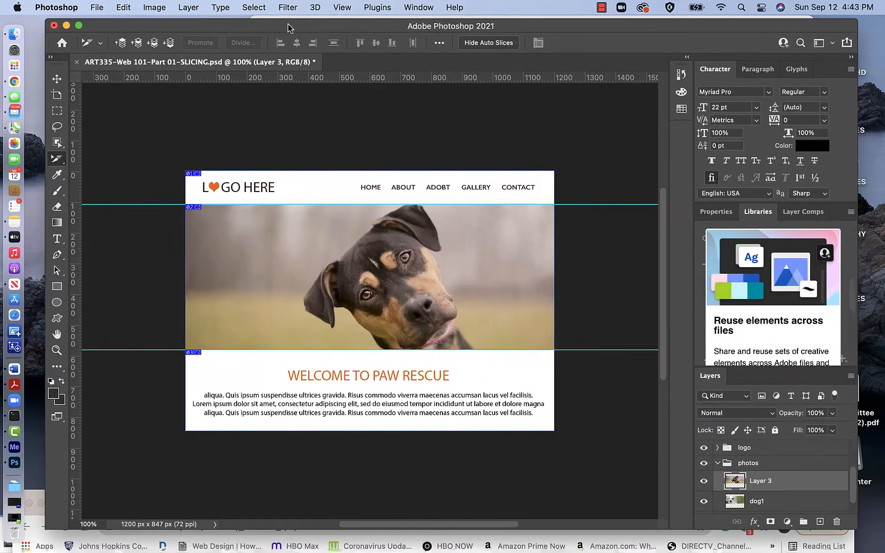
click(93, 9)
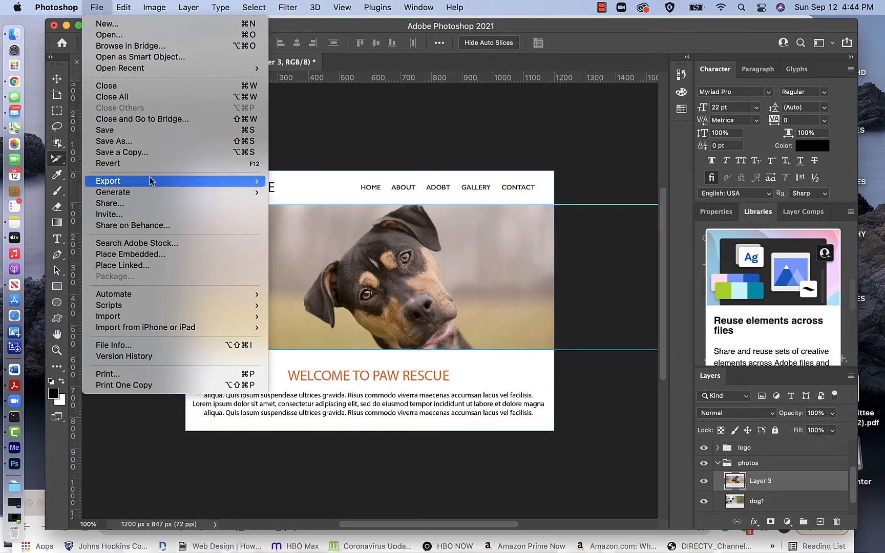
mouse_move(148, 185)
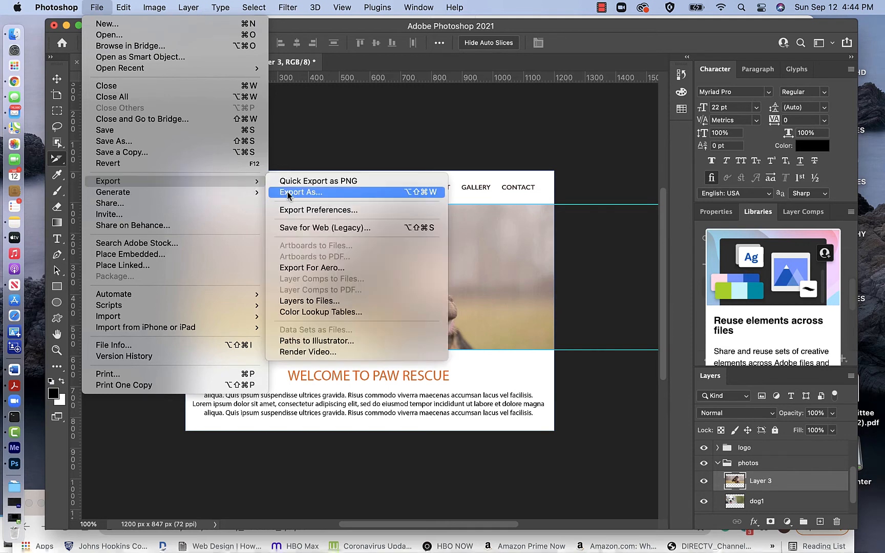
click(303, 232)
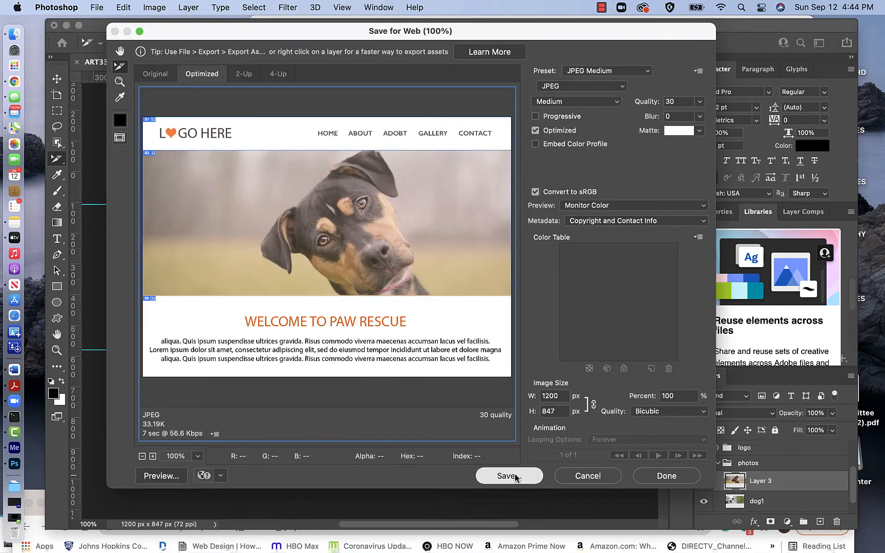
click(512, 476)
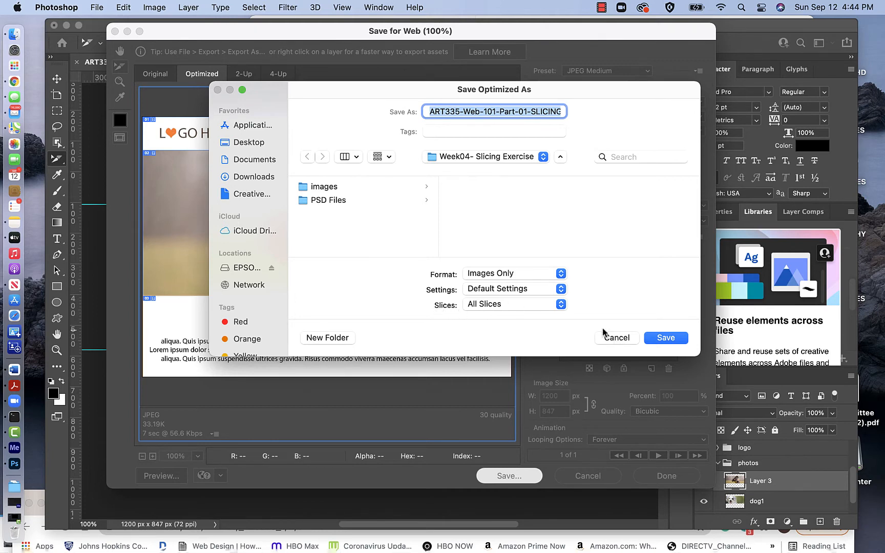
click(620, 340)
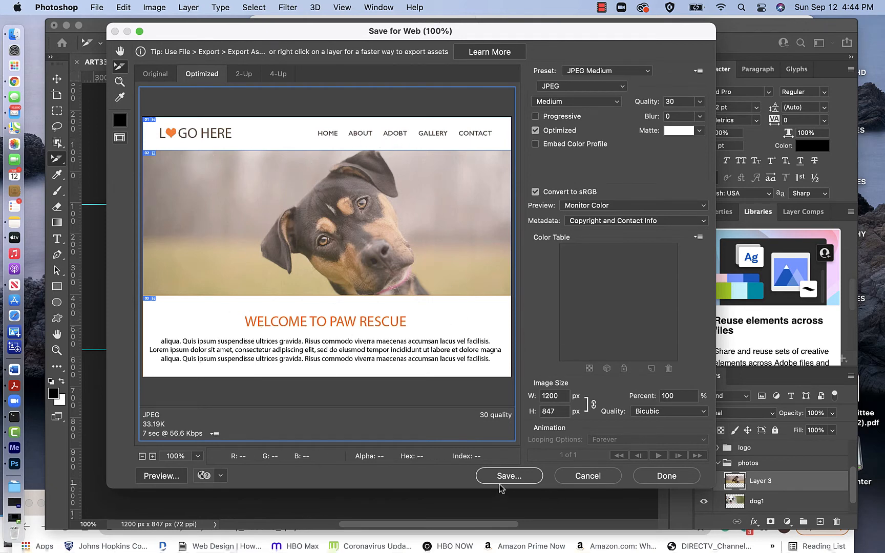
click(586, 477)
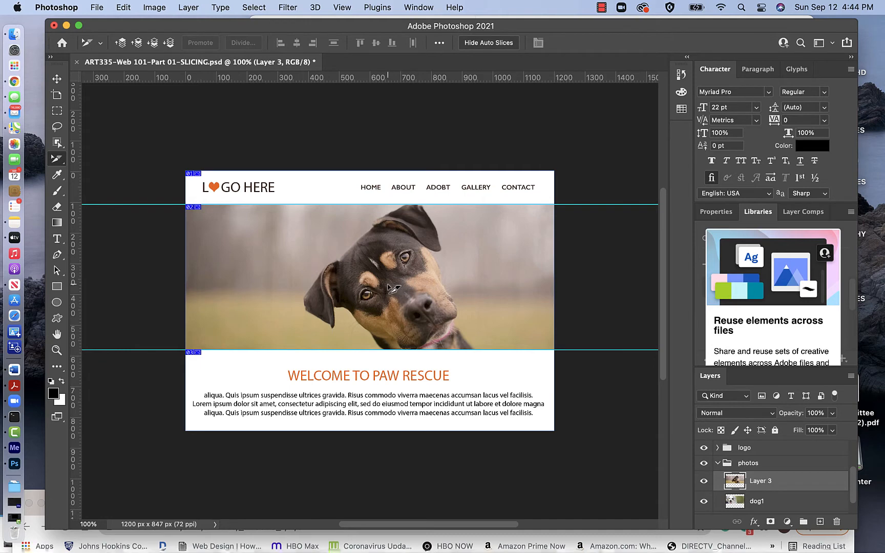
Export the page with Save for Web (Legacy) as HTML and Images with All Slices, replacing the existing slice files.
drag(339, 25, 316, 5)
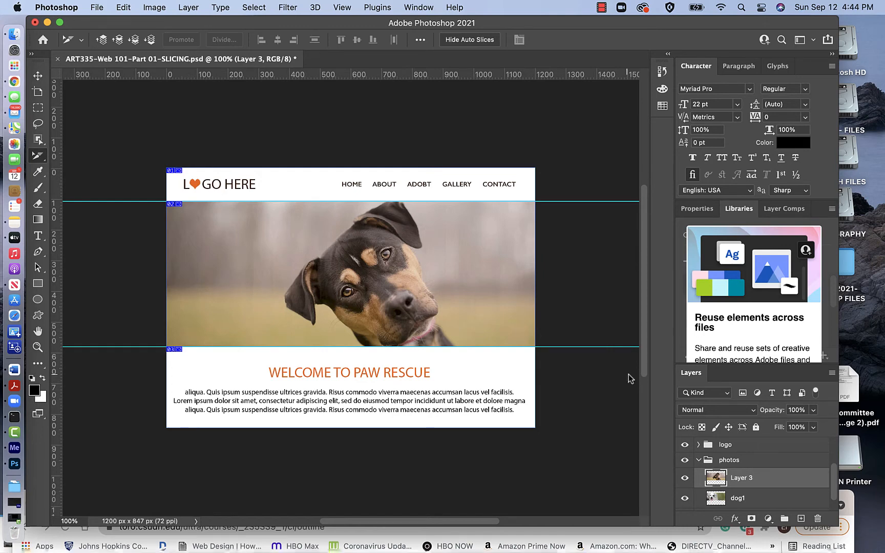
click(97, 7)
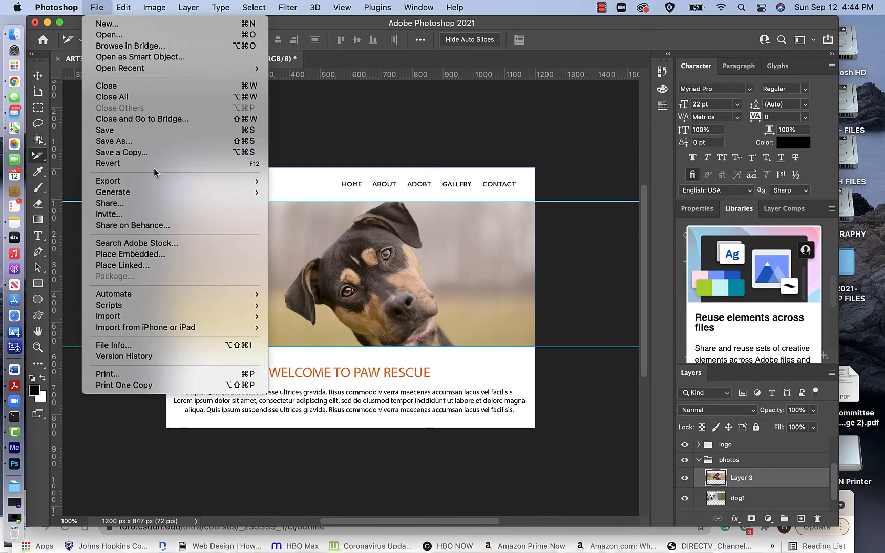
mouse_move(160, 186)
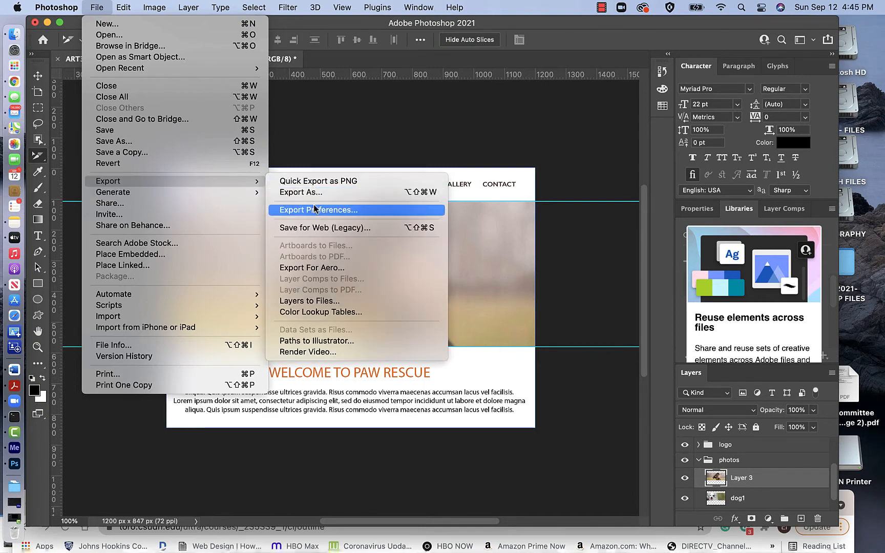
click(315, 229)
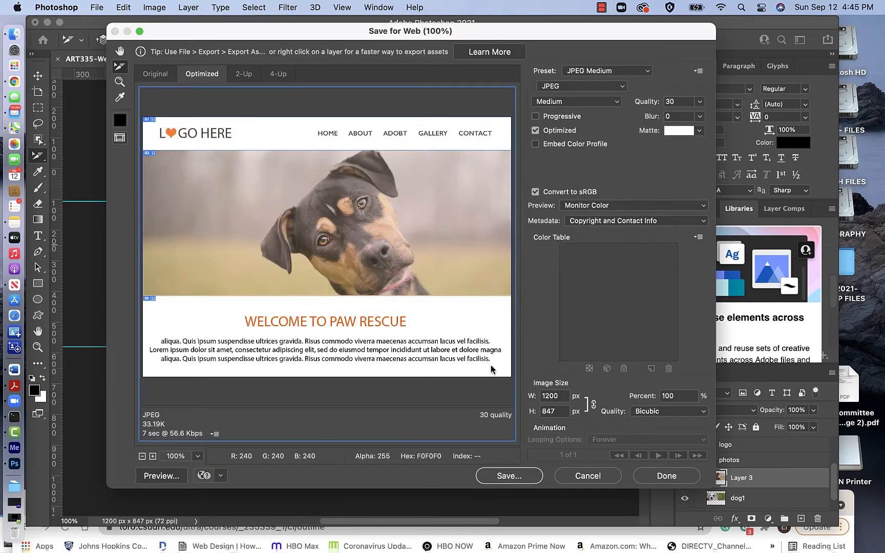
click(500, 482)
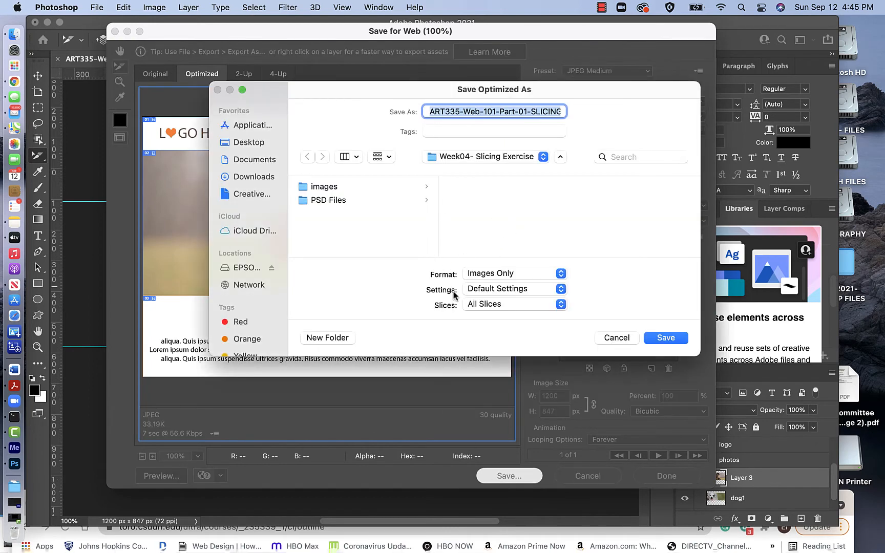
click(520, 274)
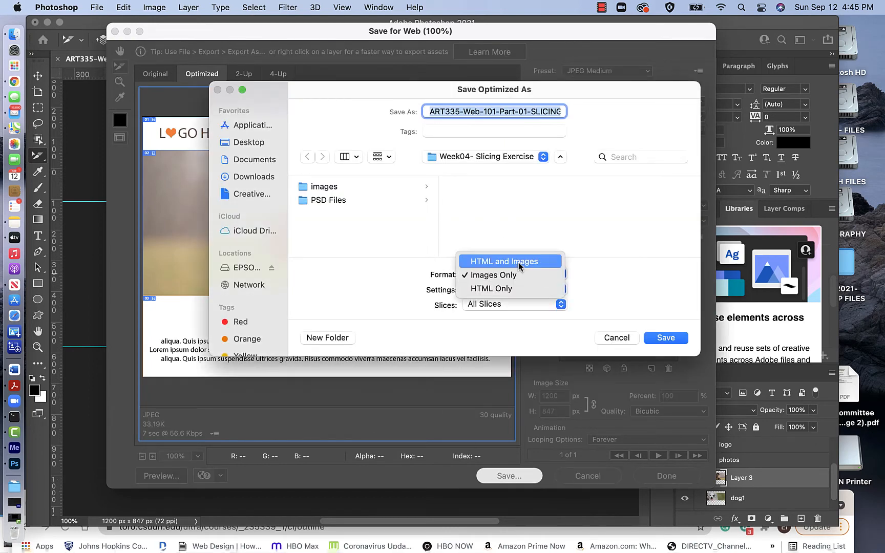
click(519, 262)
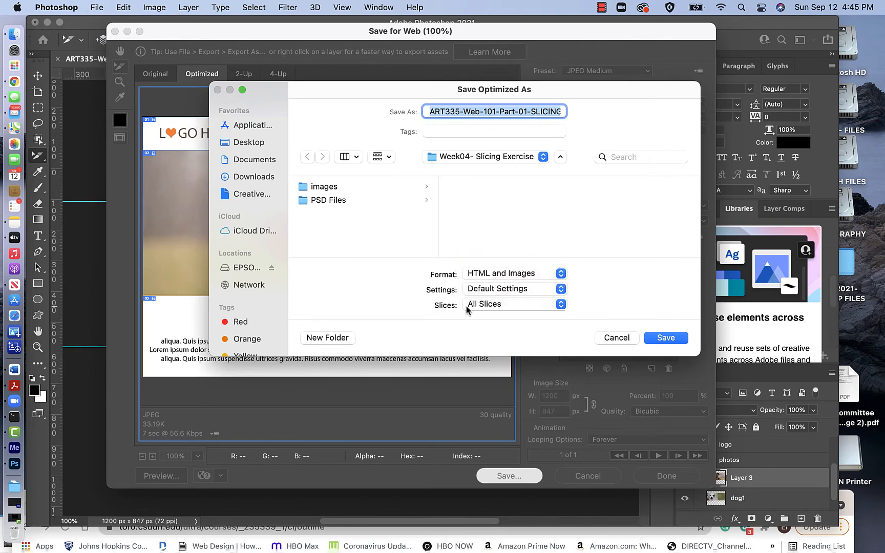
click(666, 338)
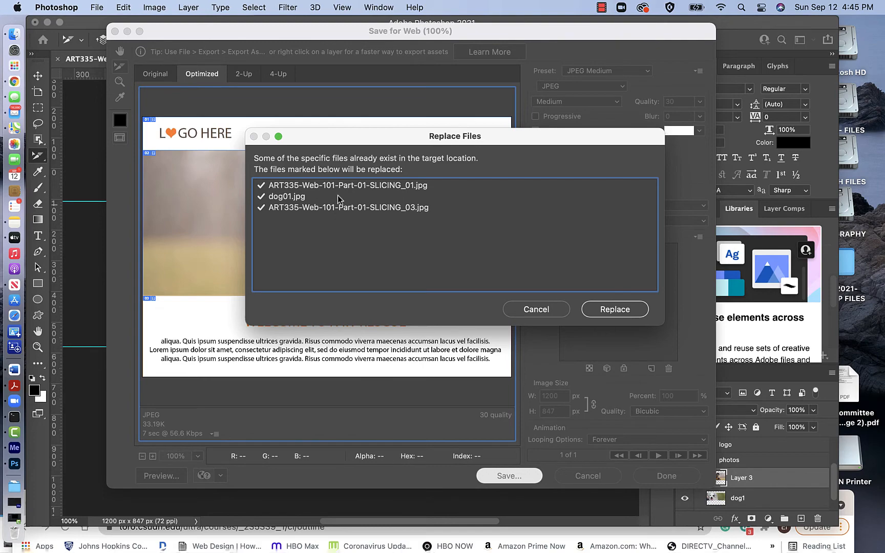
click(595, 307)
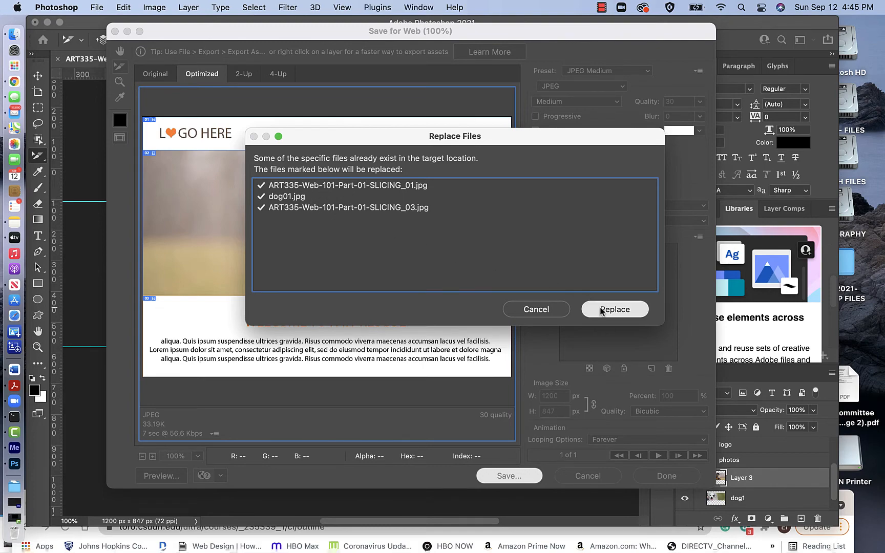
Open the exported HTML file from the Week04 folder in Chrome and examine the header, dog photo and welcome text.
drag(285, 22, 358, 312)
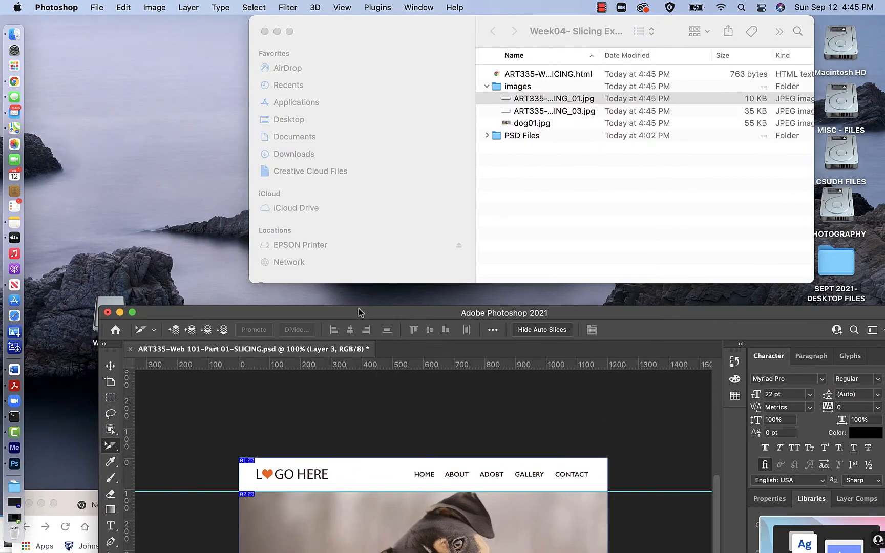
click(520, 185)
double_click(512, 75)
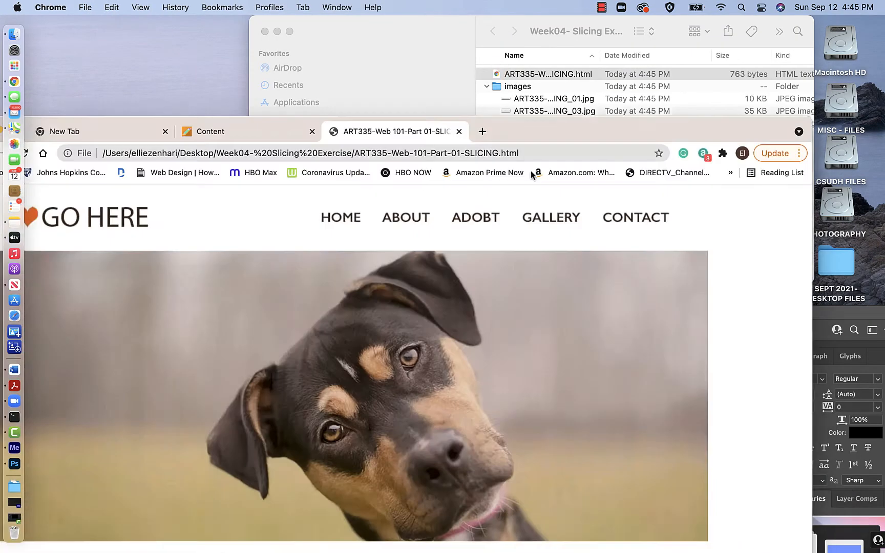
drag(528, 130, 652, 30)
drag(516, 370, 451, 127)
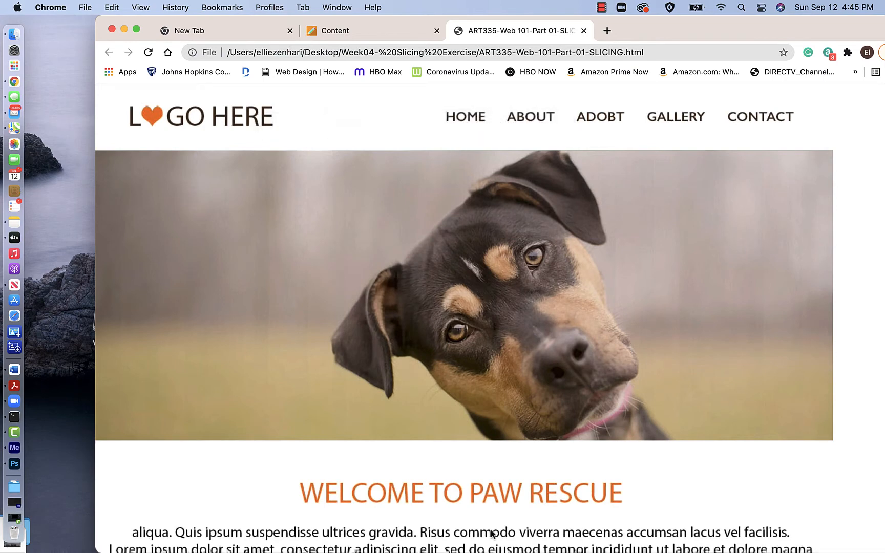
drag(492, 495, 451, 523)
drag(654, 23, 534, 23)
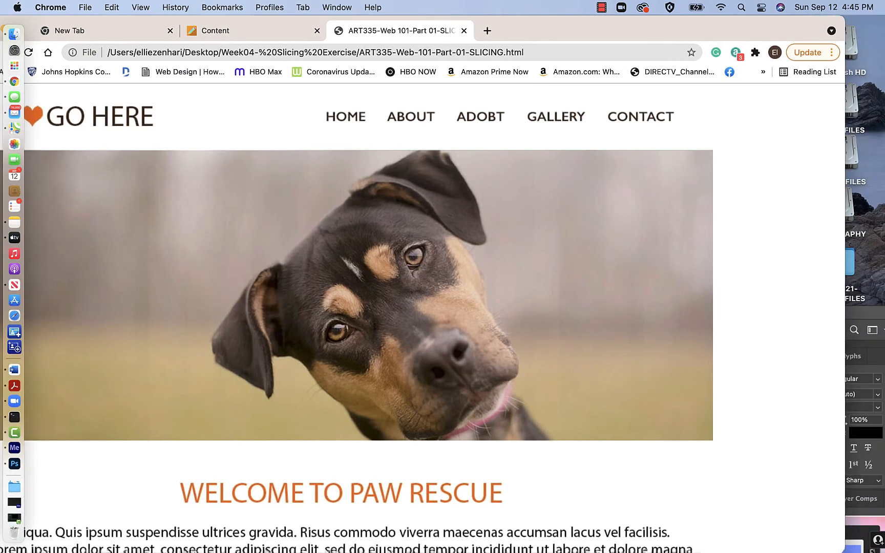
drag(374, 118, 405, 116)
drag(576, 28, 651, 13)
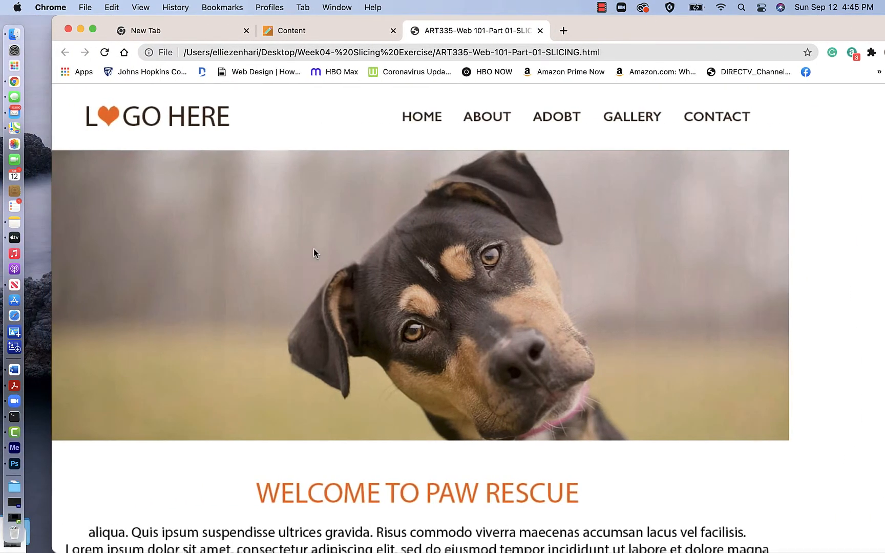
scroll(314, 248, down, 2)
scroll(314, 248, up, 3)
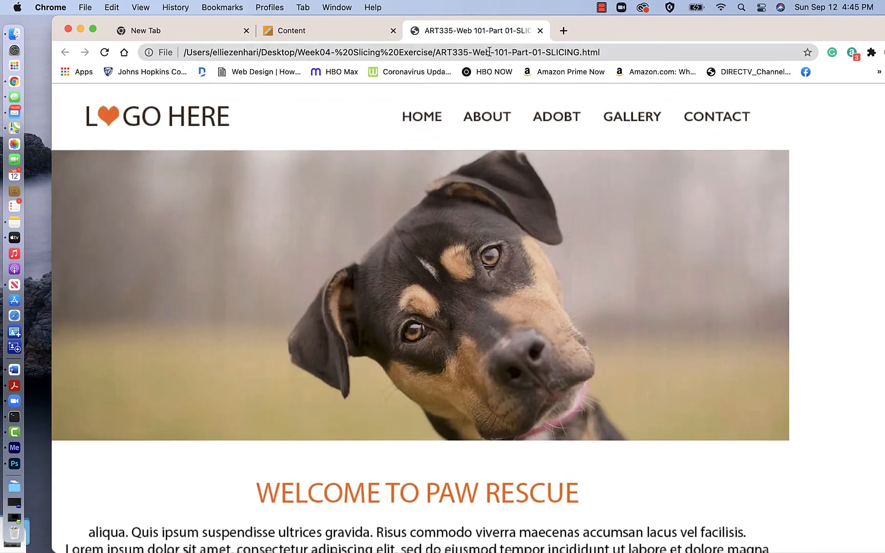
Move the browser window out of the way and return to the exported HTML file in the Week04 Finder window.
drag(598, 29, 689, 367)
drag(303, 315, 254, 58)
click(420, 33)
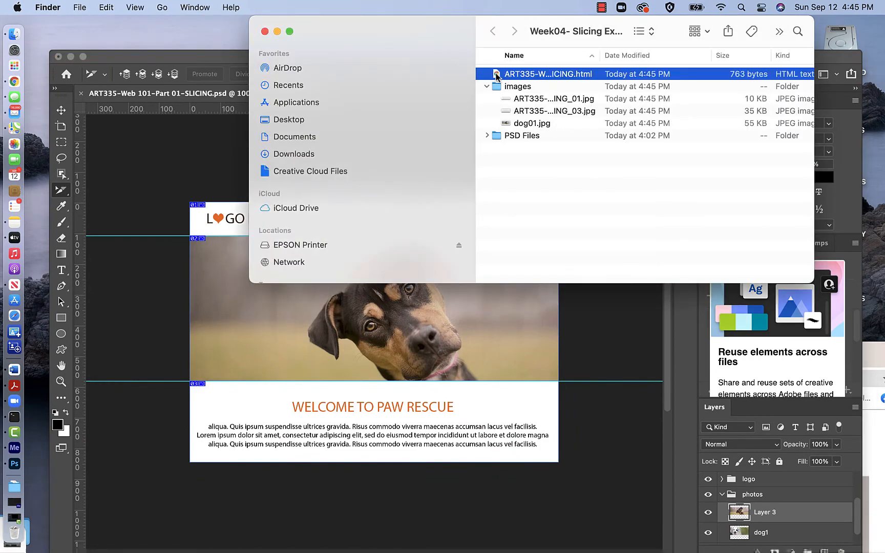
Move the Photoshop window out of the way and delete the exported HTML file from the Week04 slicing folder.
drag(181, 59, 251, 426)
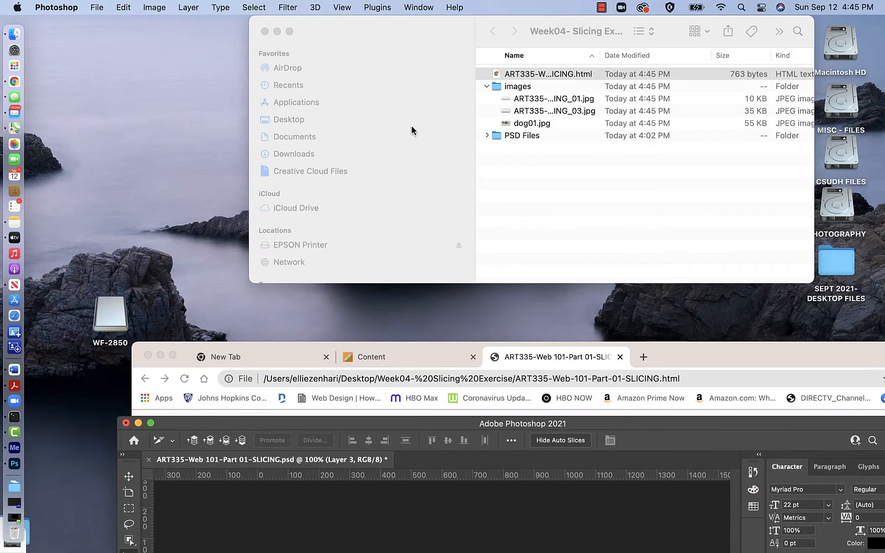
drag(496, 74, 14, 535)
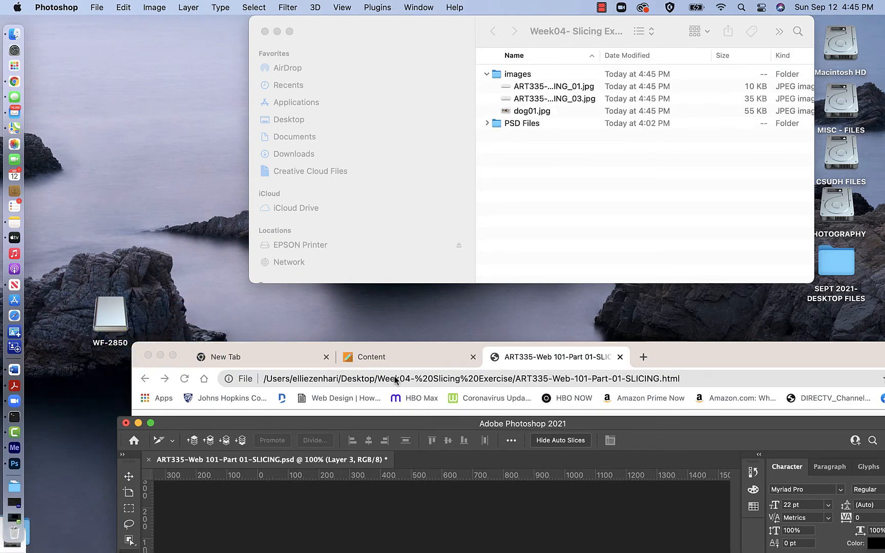
Restore the Photoshop window, hide Layer 3 and show the dog1 layer in the photos group.
double_click(630, 426)
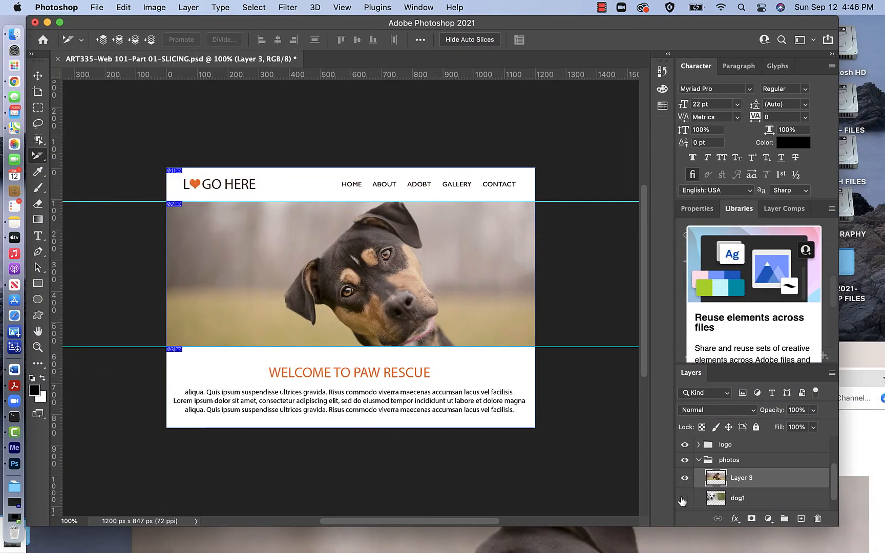
click(684, 478)
click(684, 499)
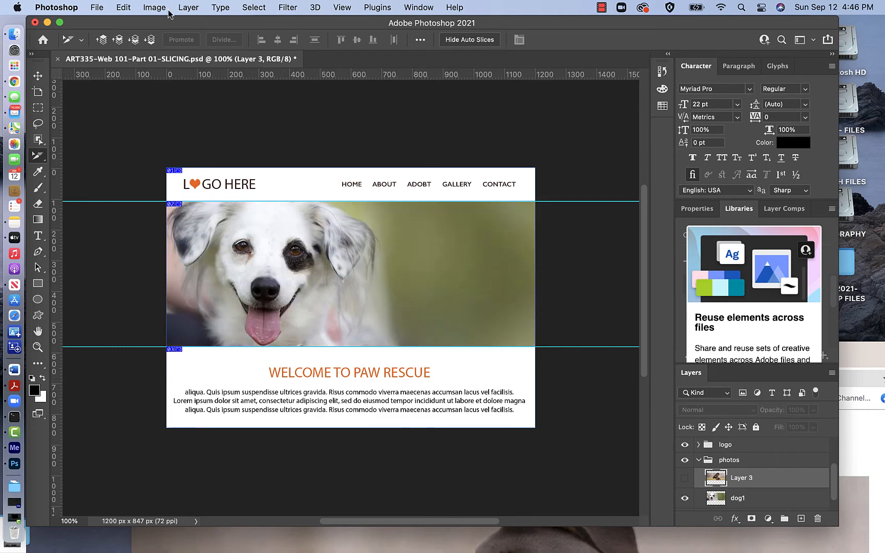
Choose the Slice Select tool for working with the page's slices.
click(95, 8)
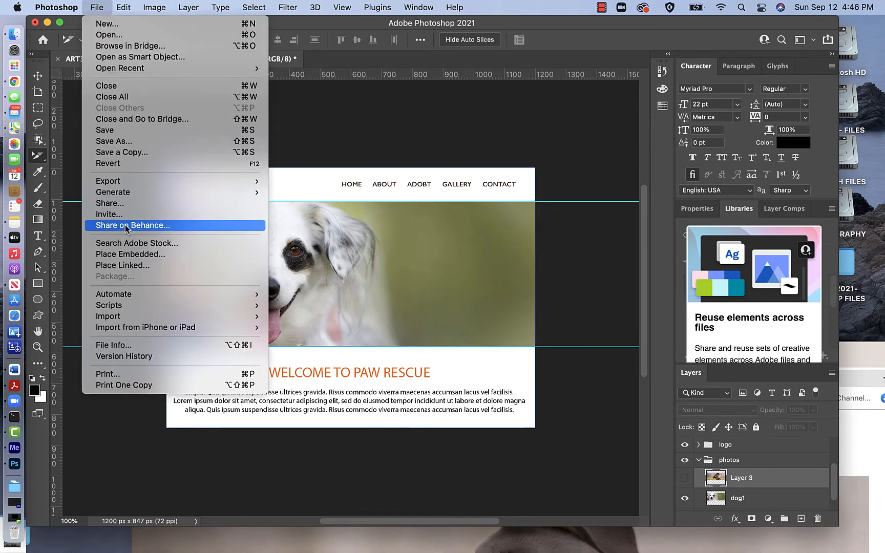
click(76, 181)
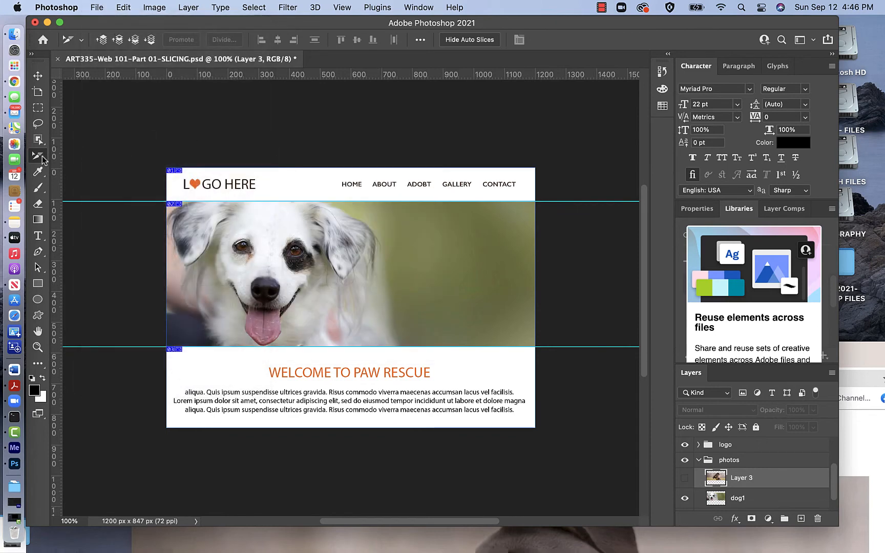
drag(39, 157, 73, 179)
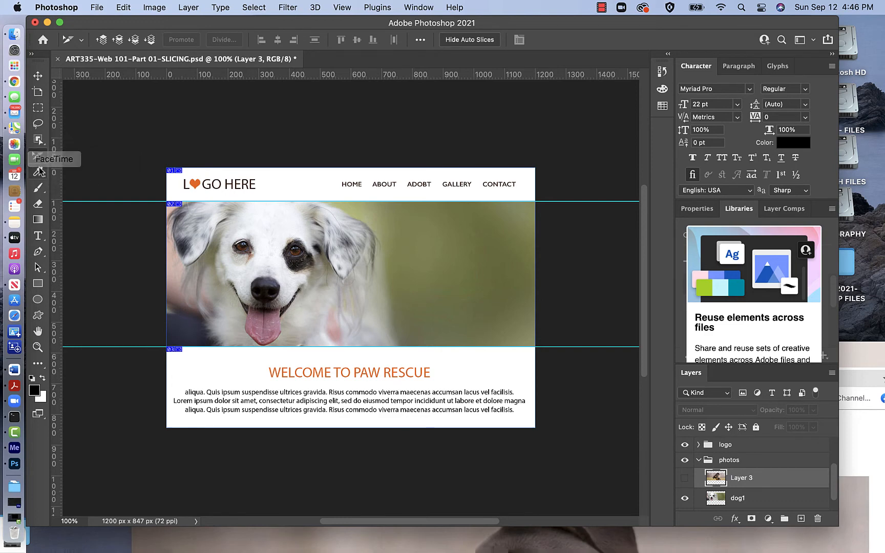